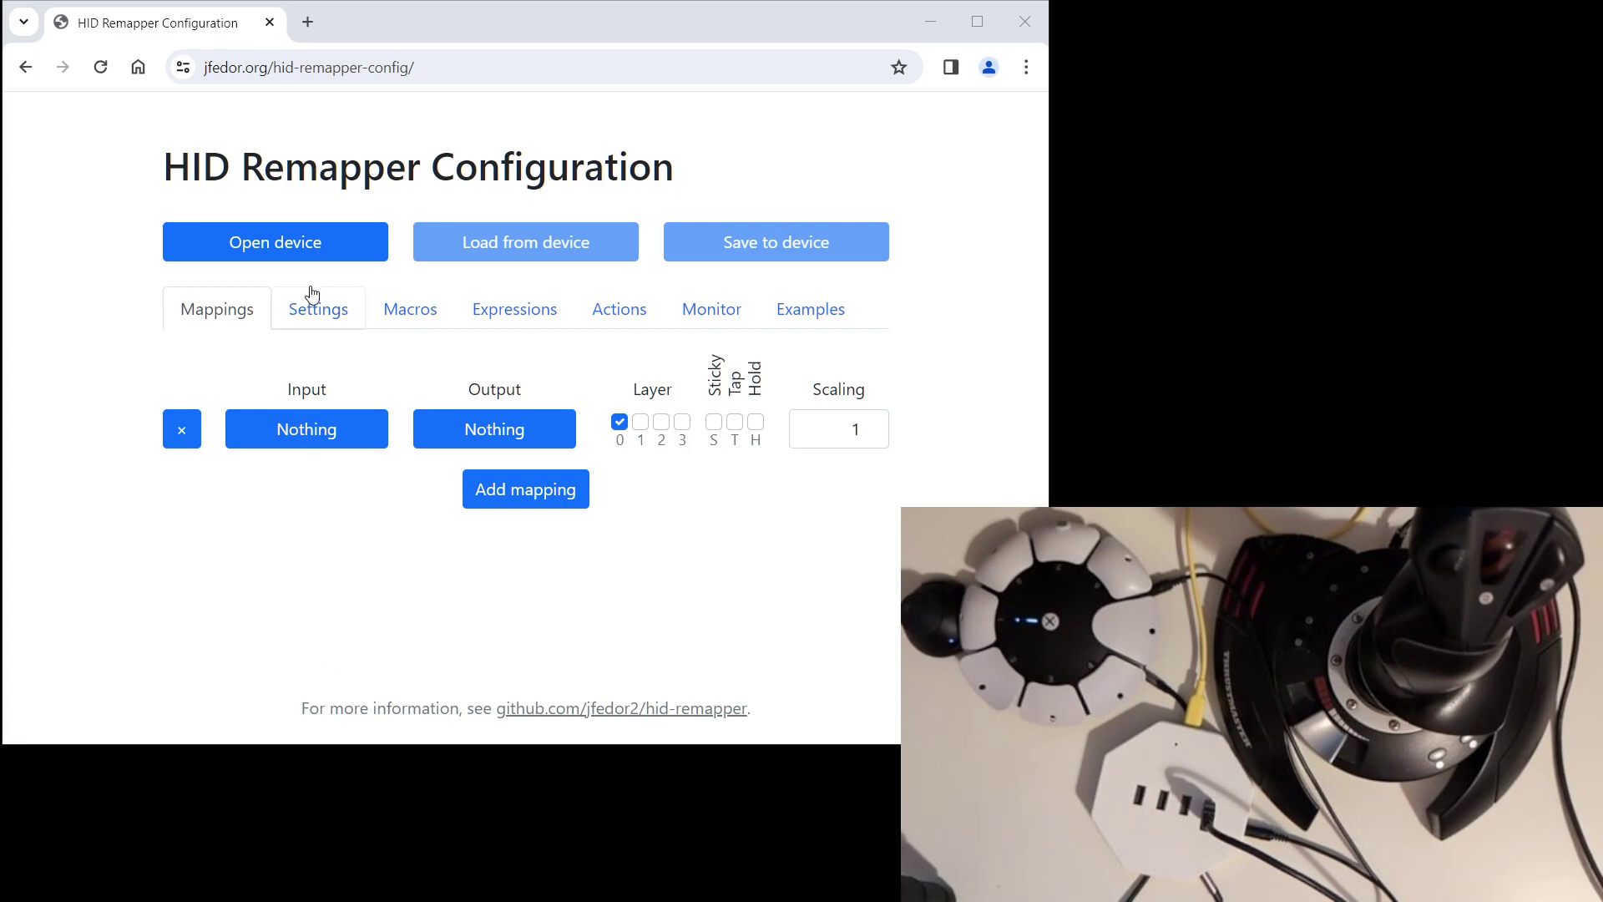
# Step: Connect the page to the HID Remapper AEPE device
pyautogui.click(222, 247)
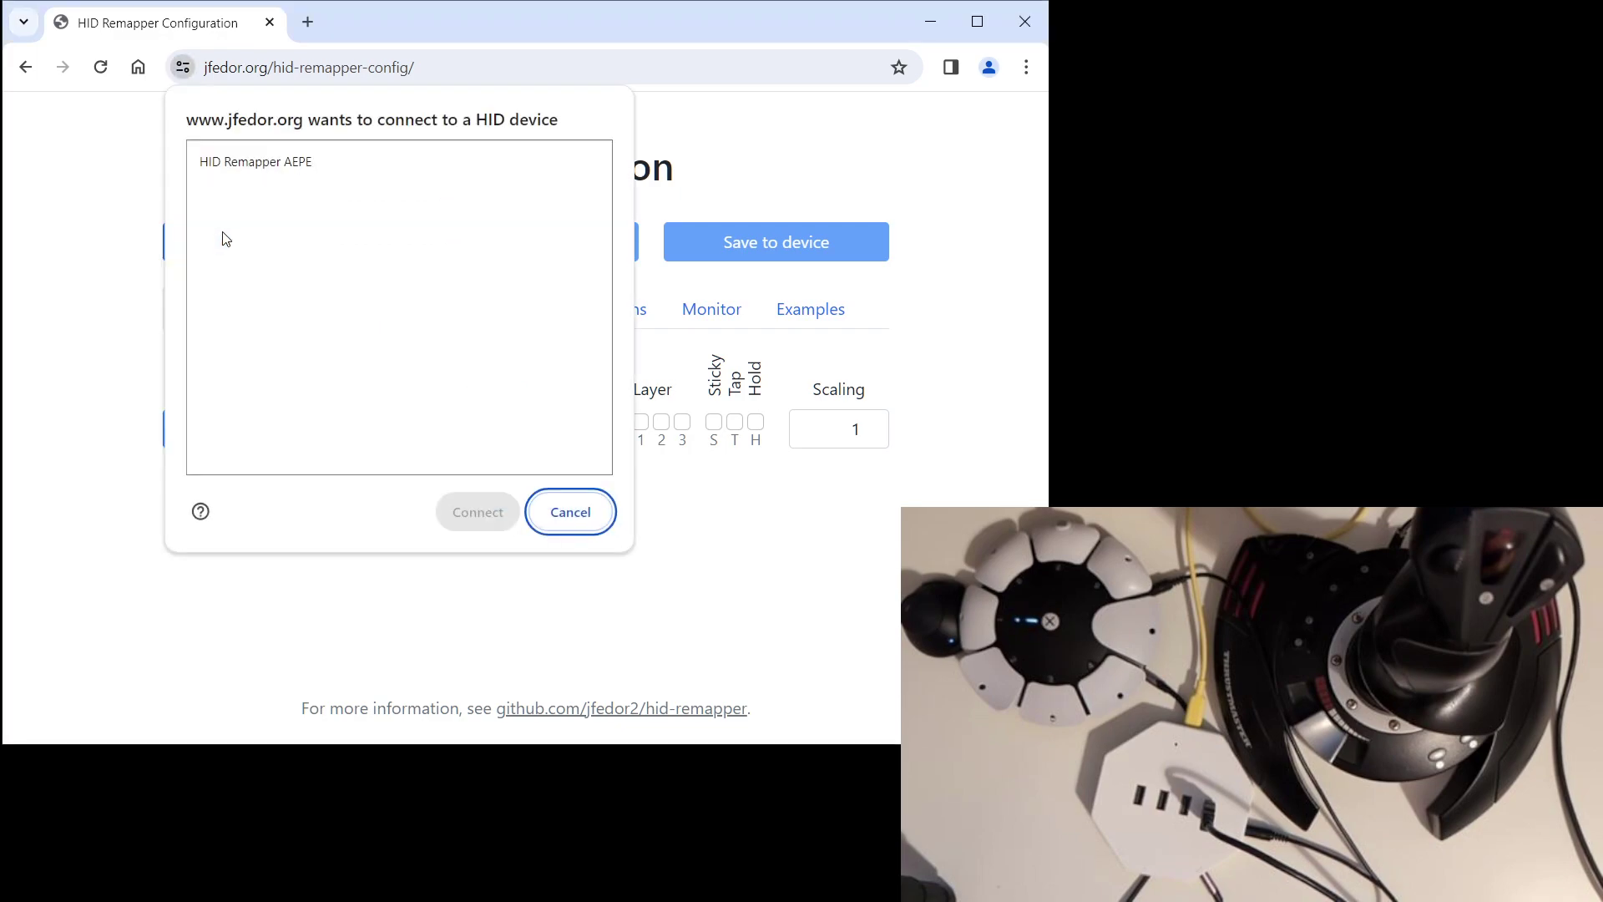
pyautogui.click(272, 167)
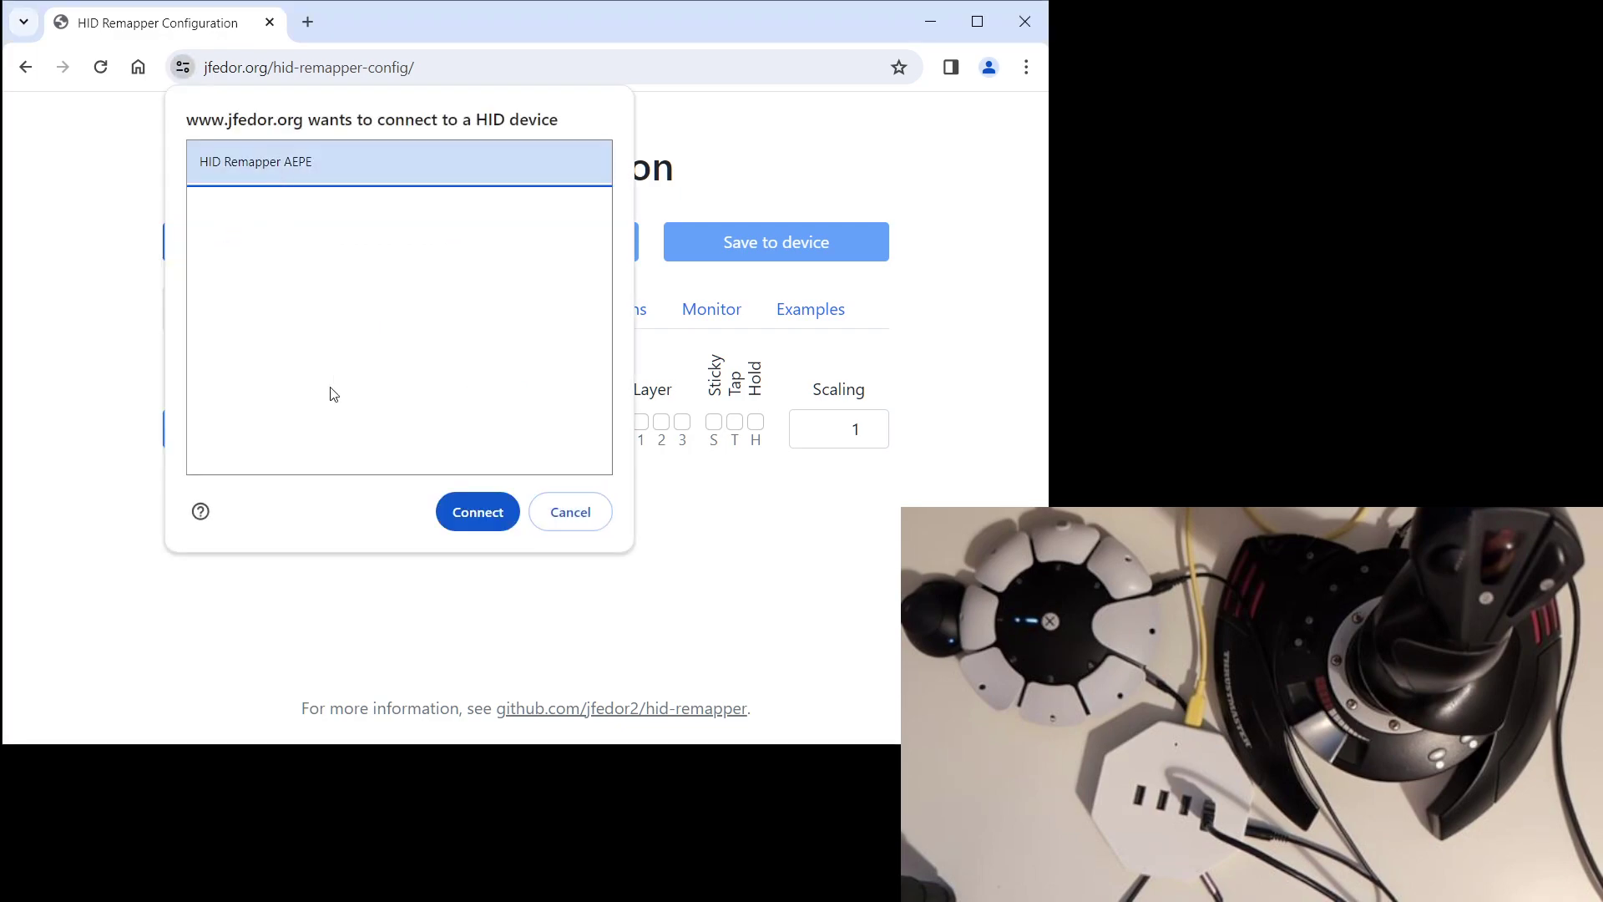
pyautogui.click(456, 513)
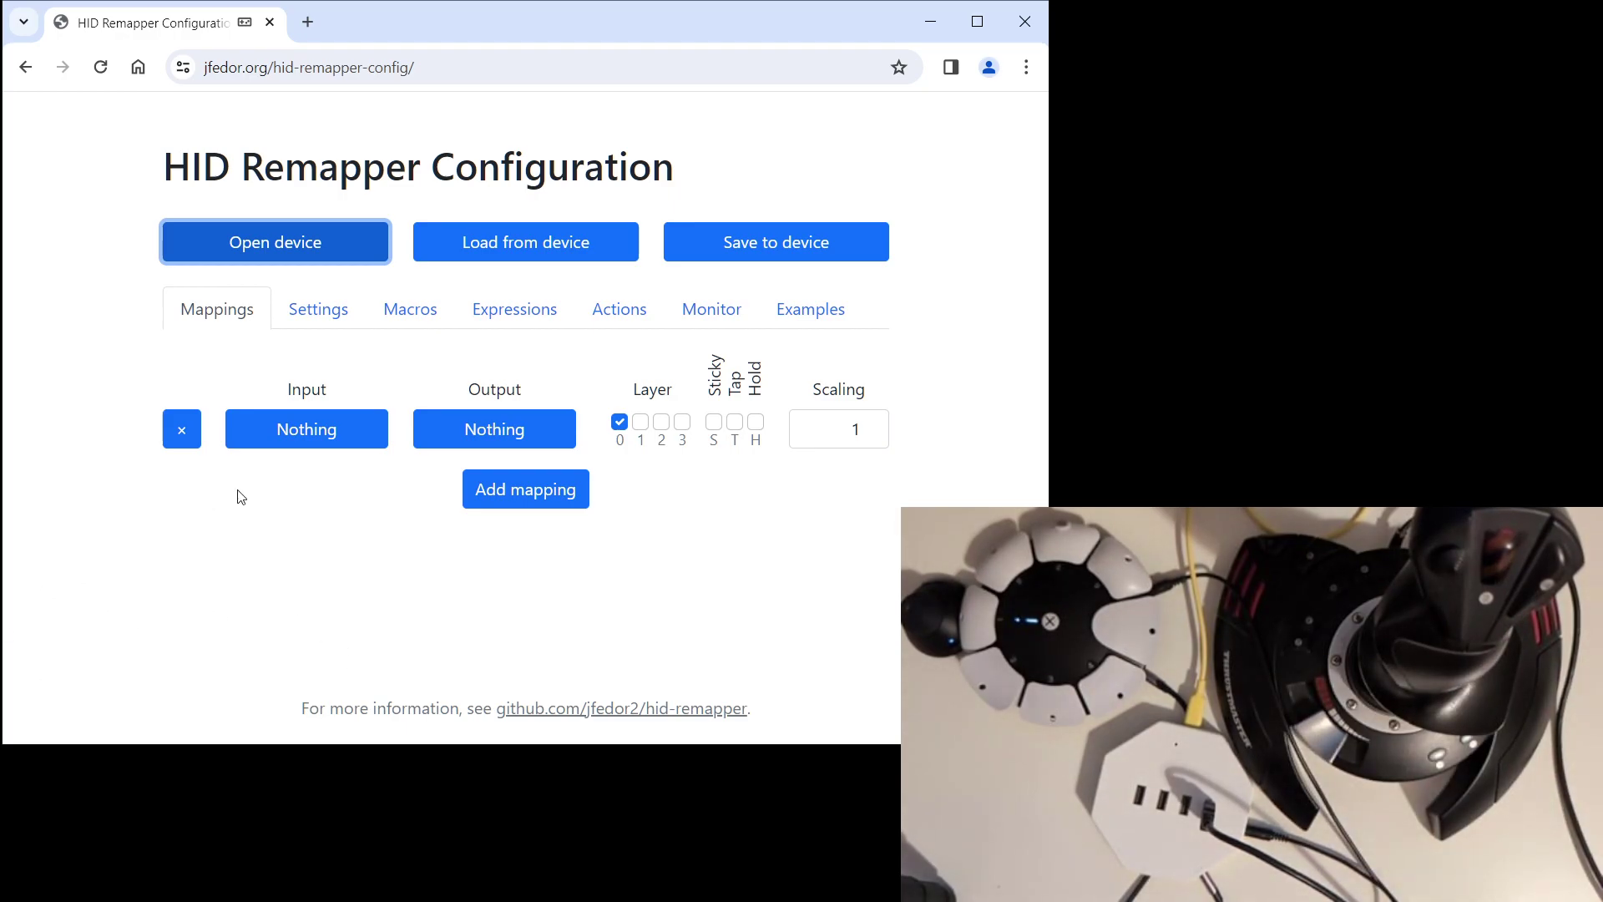
pyautogui.click(331, 445)
pyautogui.scroll(-4, 517, 359)
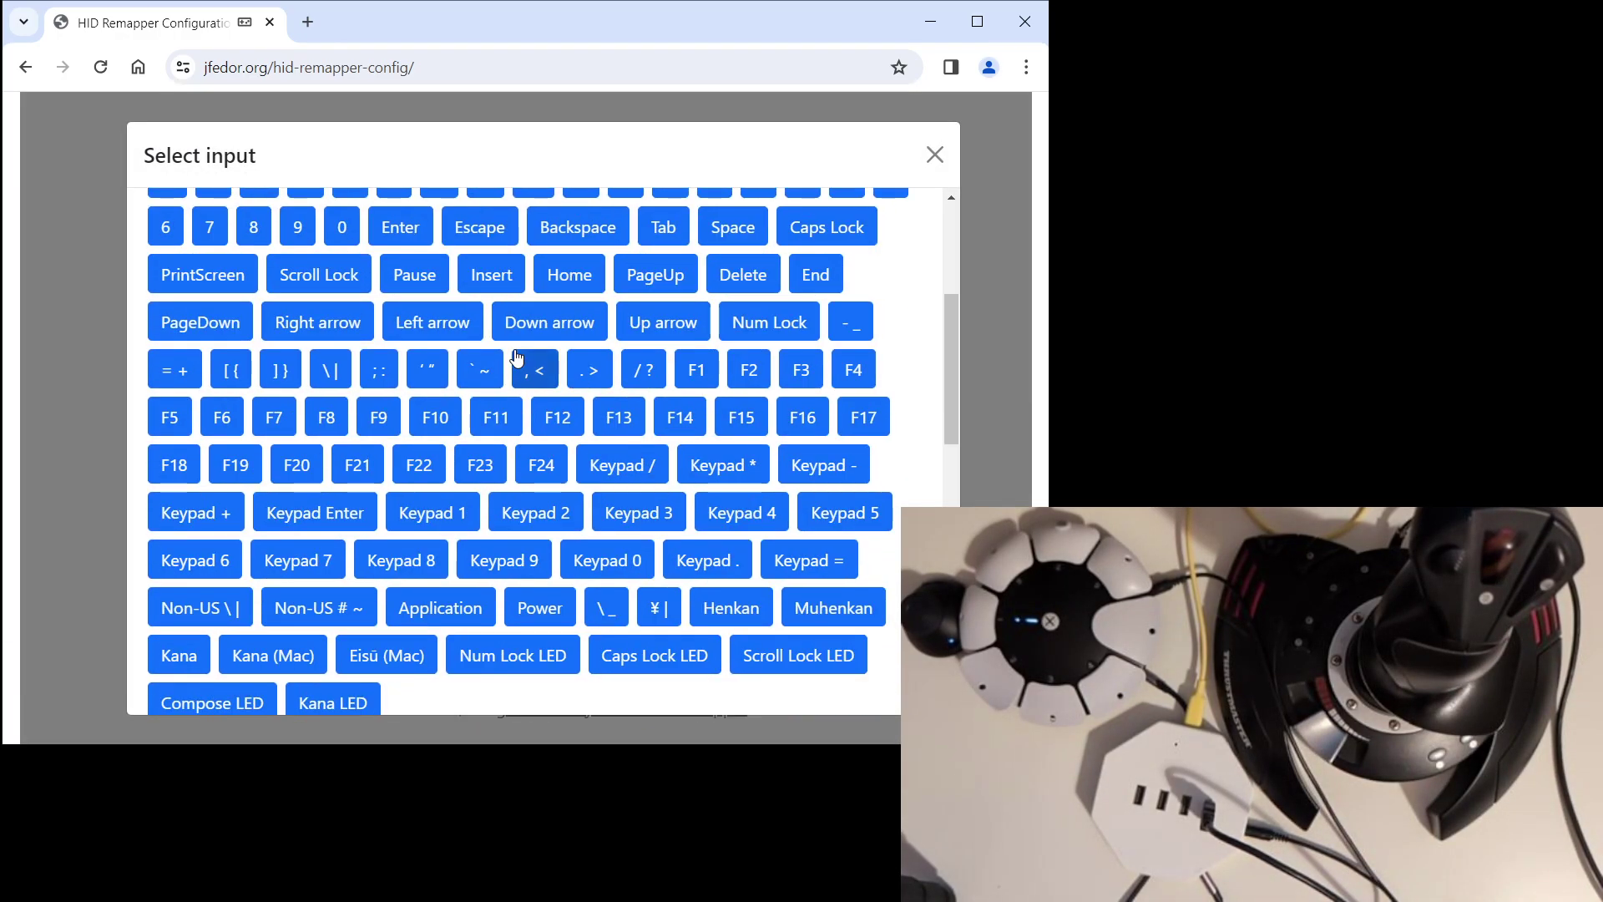
pyautogui.click(935, 155)
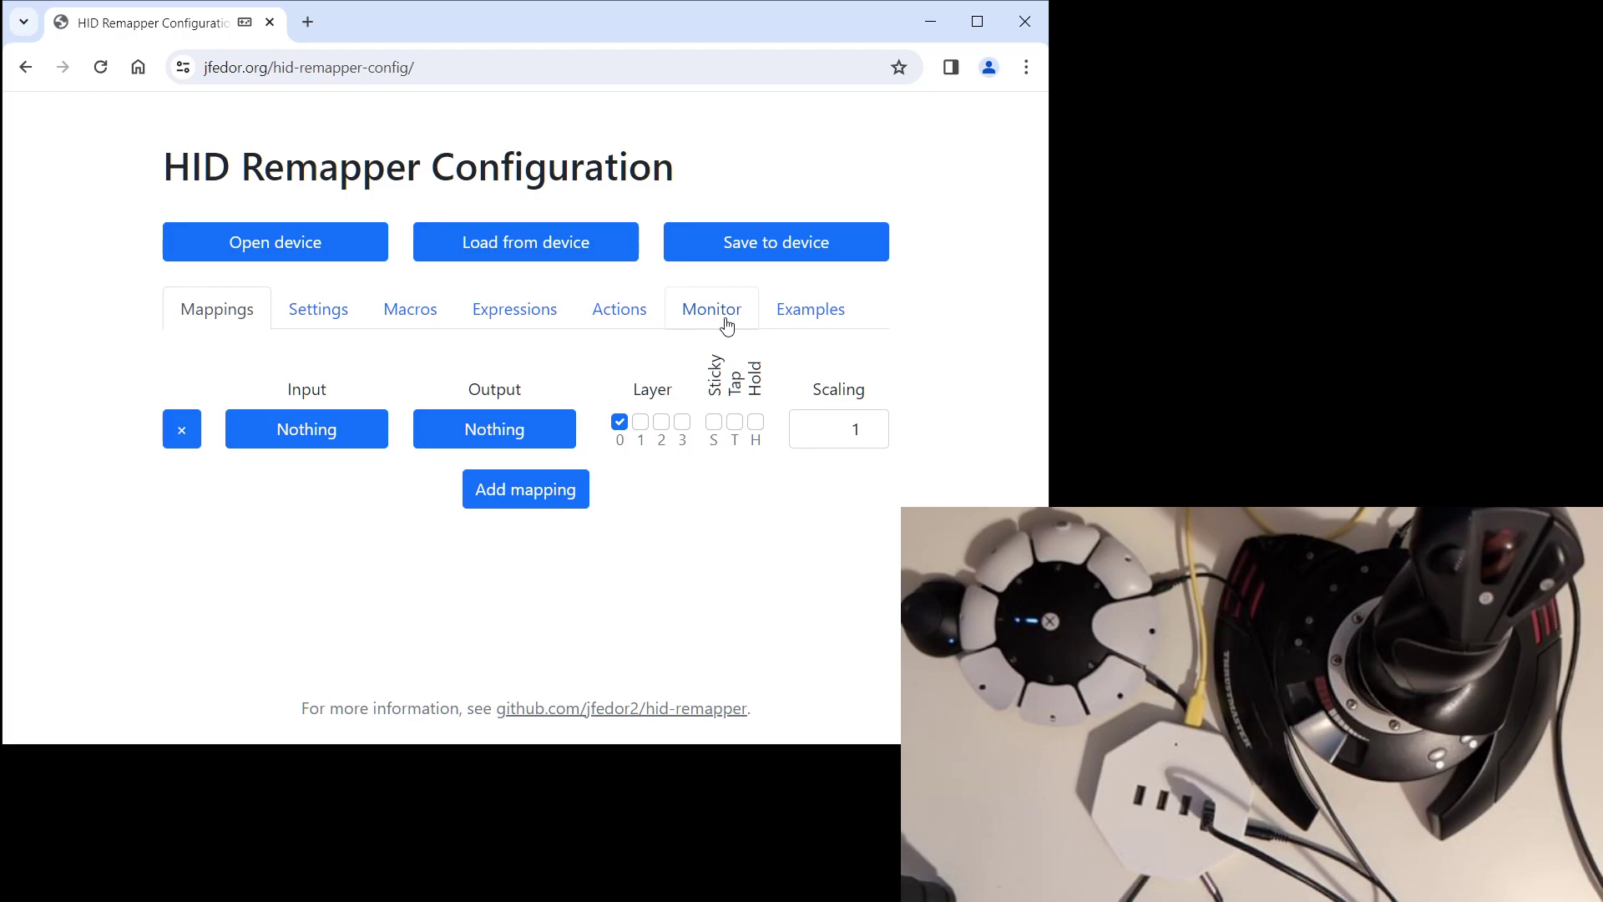
# Step: Show the live usage monitor listing the controller's codes, including Cursor X, Cursor Y and Left button
pyautogui.click(726, 325)
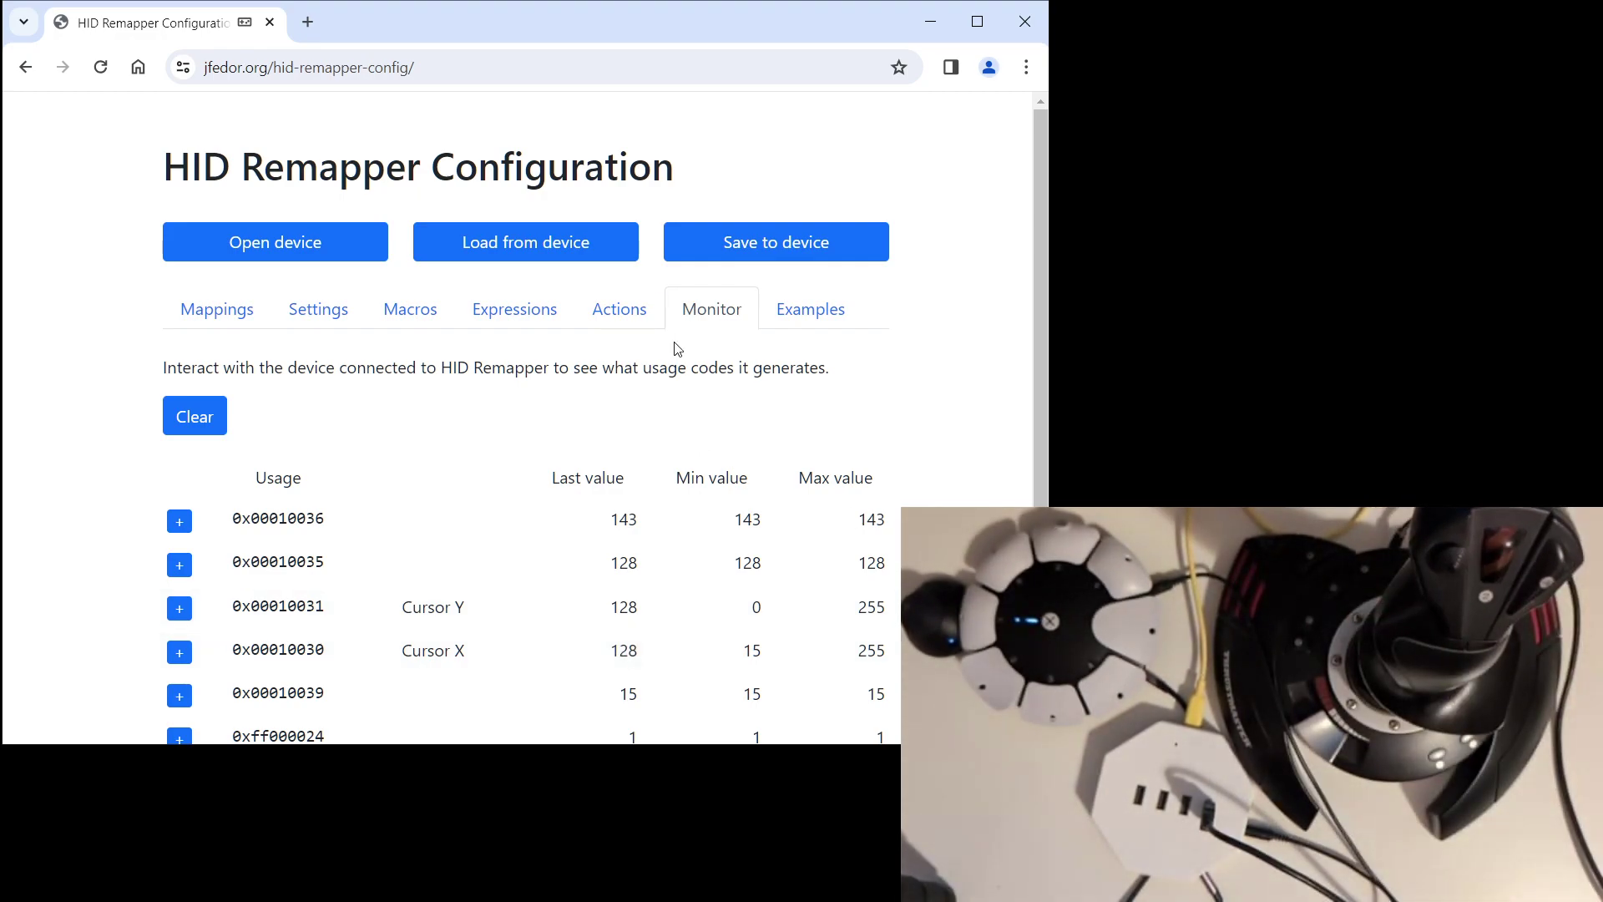
pyautogui.scroll(-3, 709, 376)
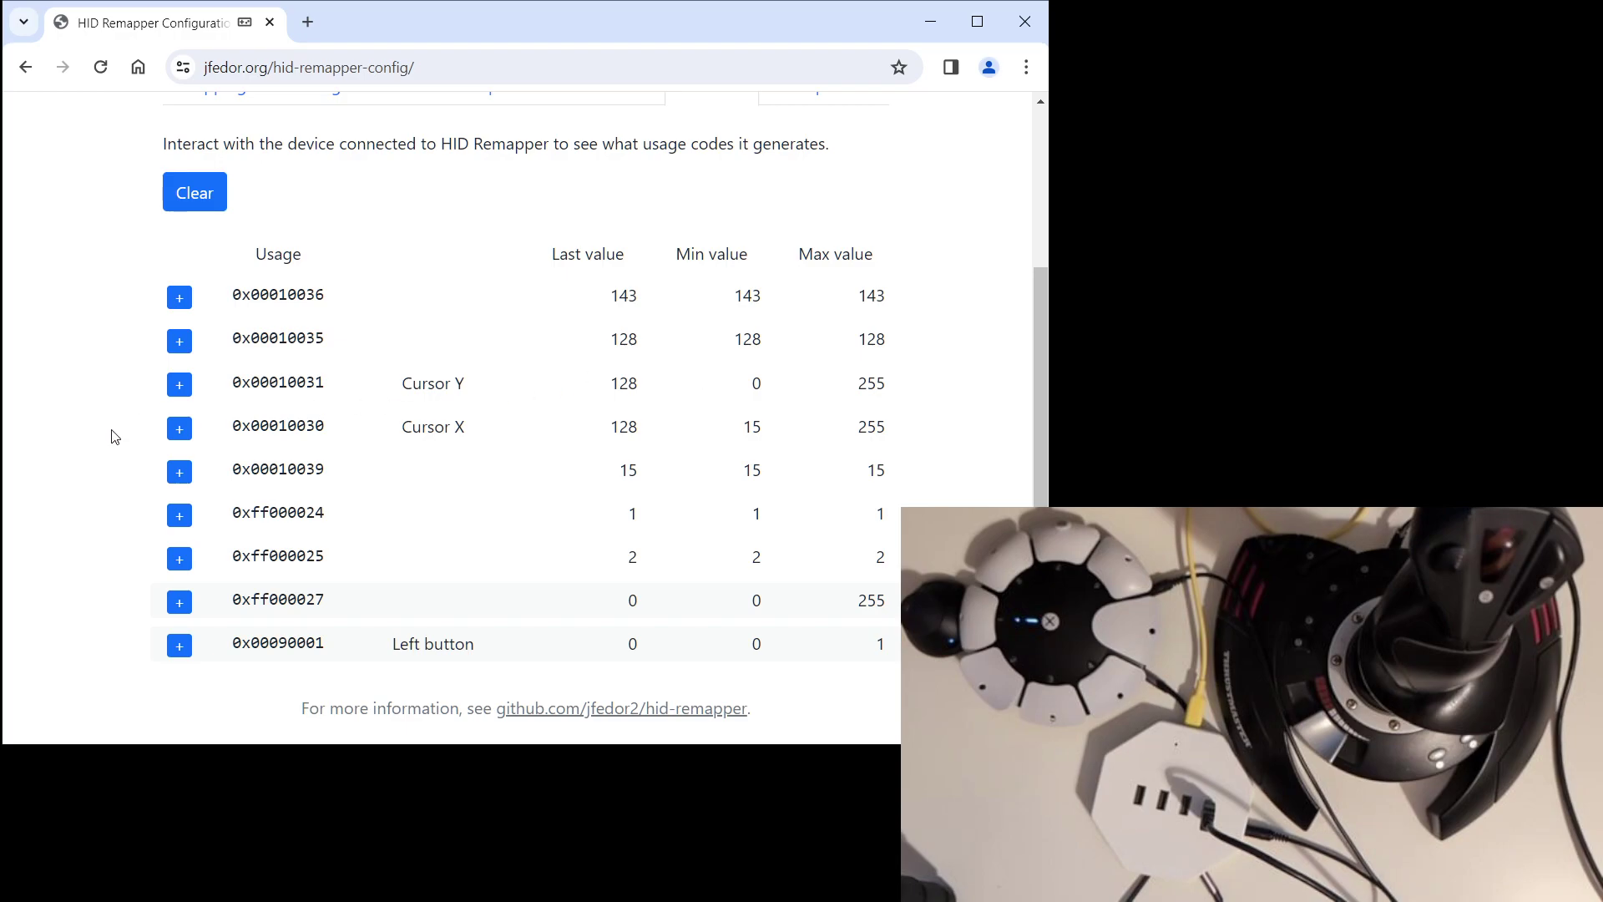
# Step: Add a Cursor X mapping, delete the empty Nothing mapping, and send Cursor X to Analog 0
pyautogui.click(179, 429)
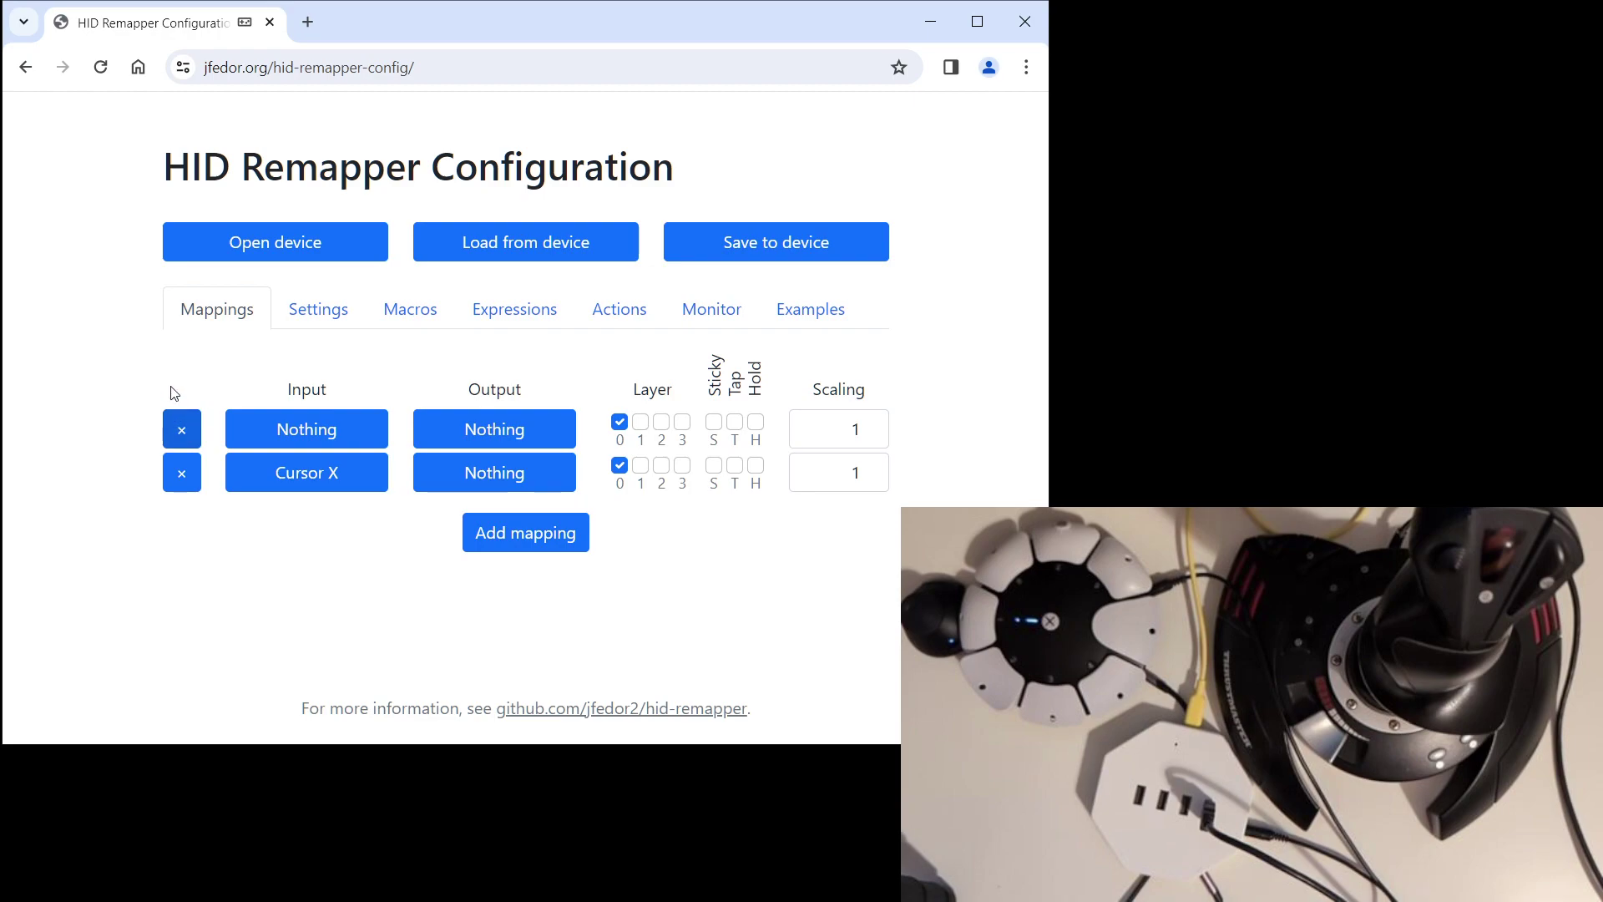
pyautogui.click(179, 433)
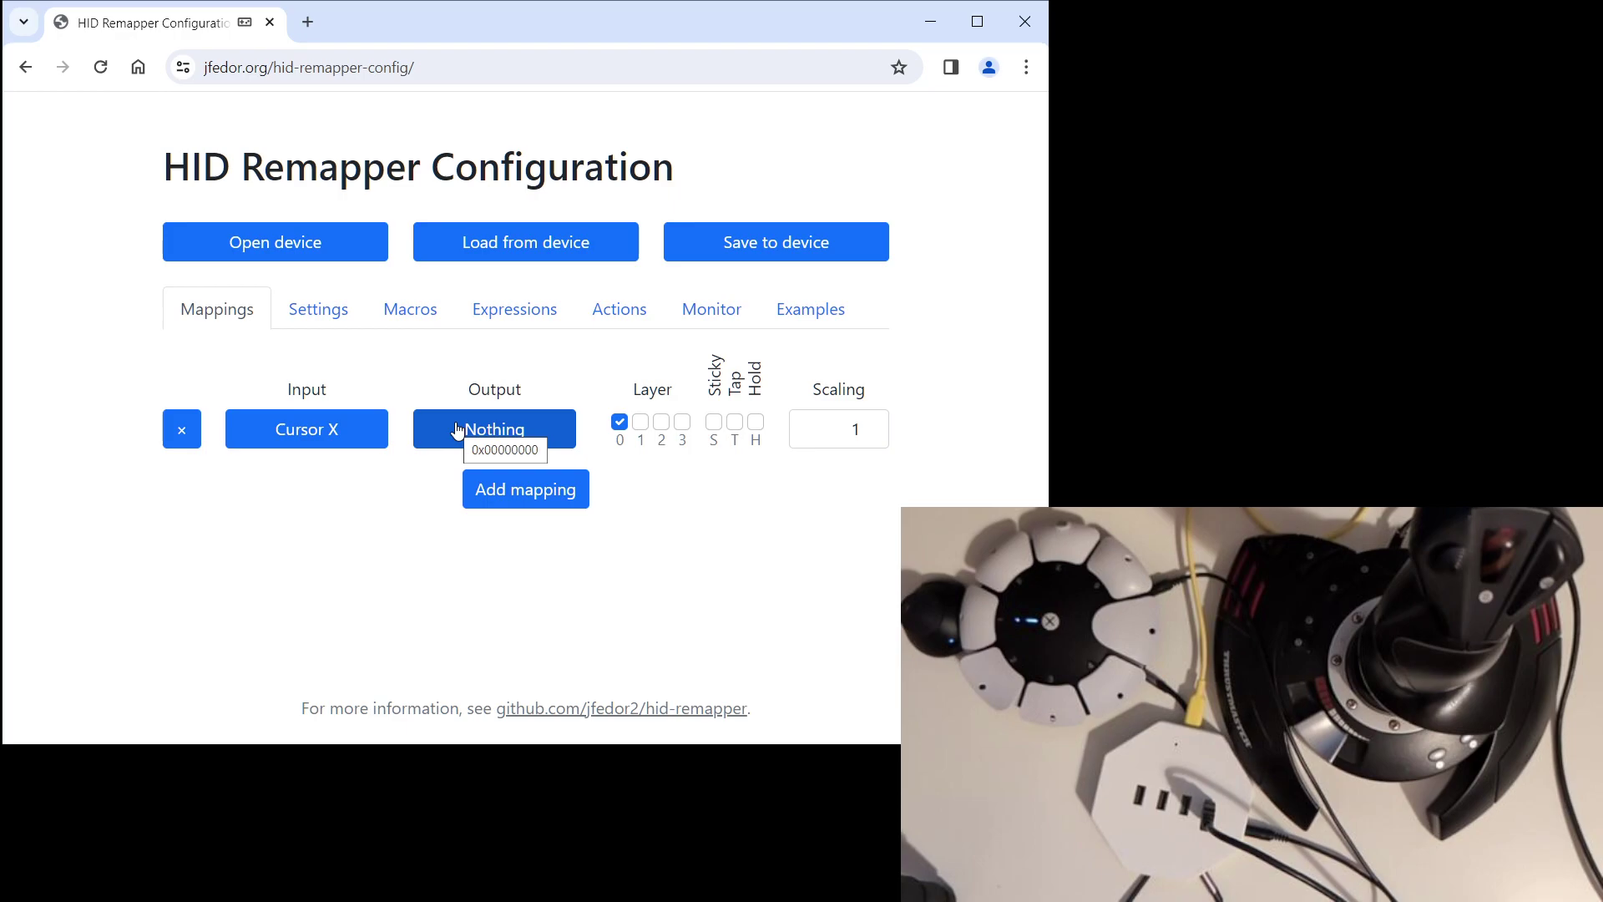
pyautogui.click(458, 430)
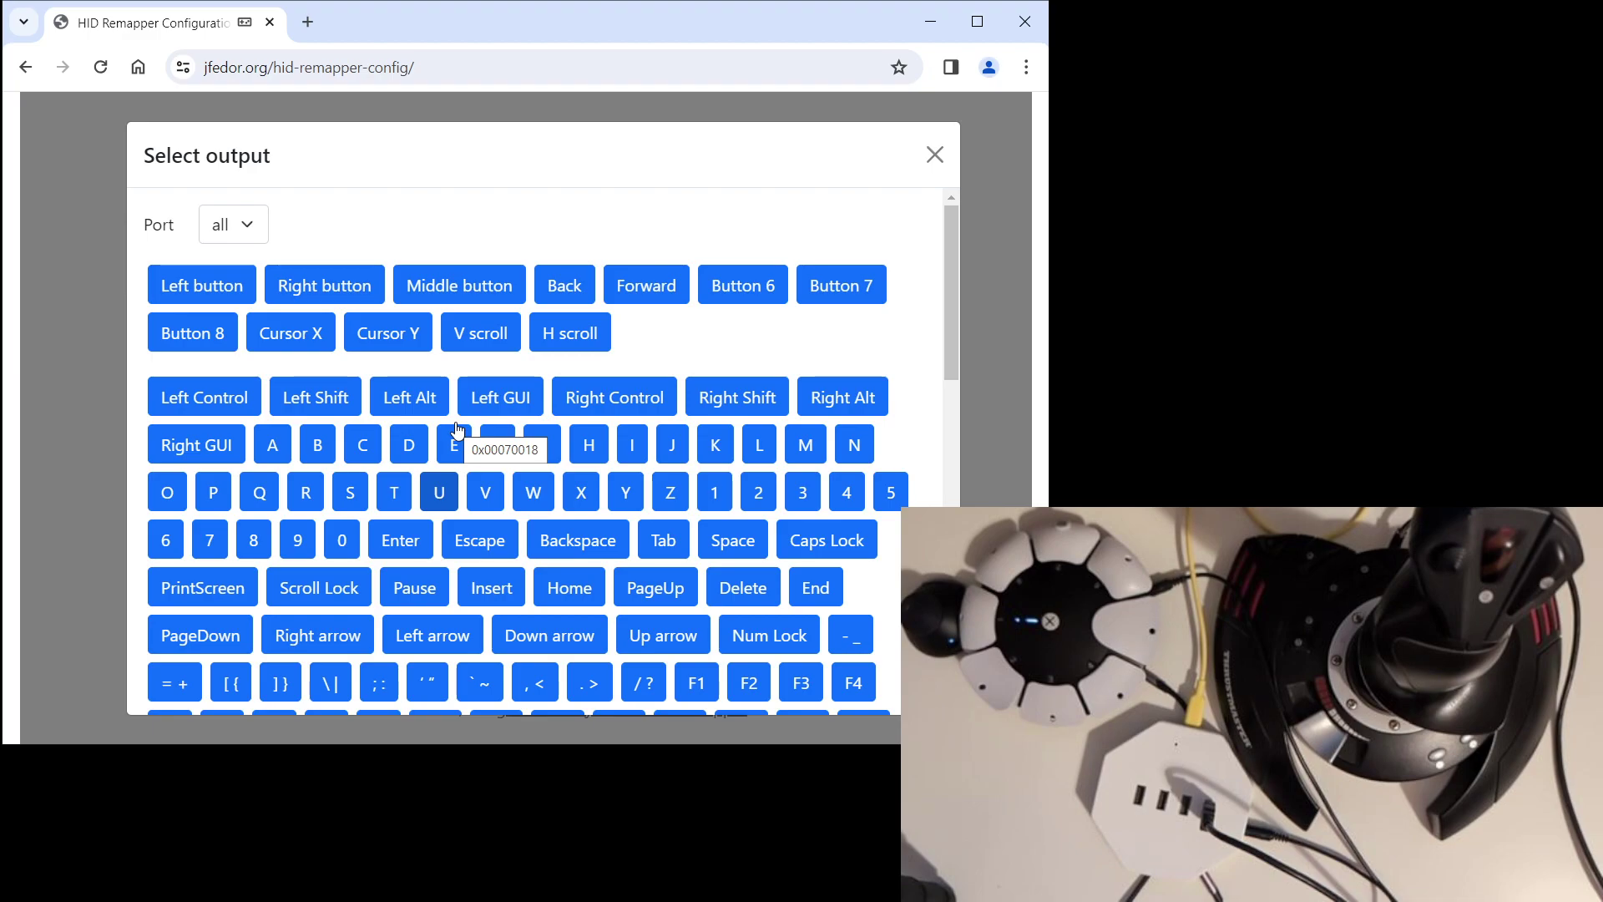
pyautogui.scroll(-11, 458, 430)
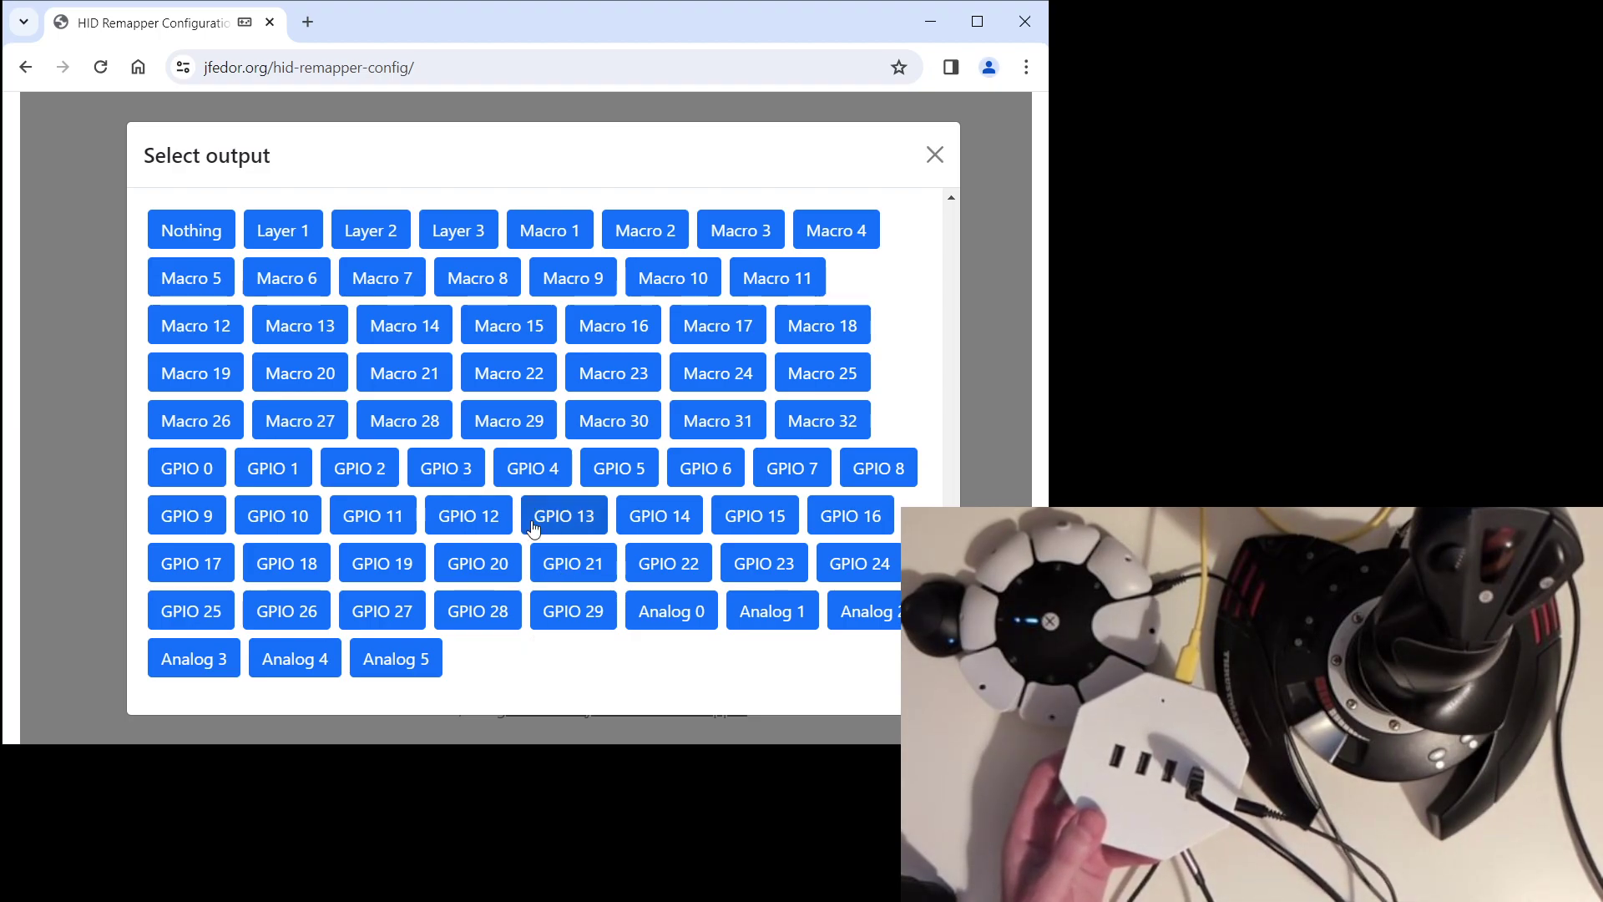
pyautogui.click(694, 622)
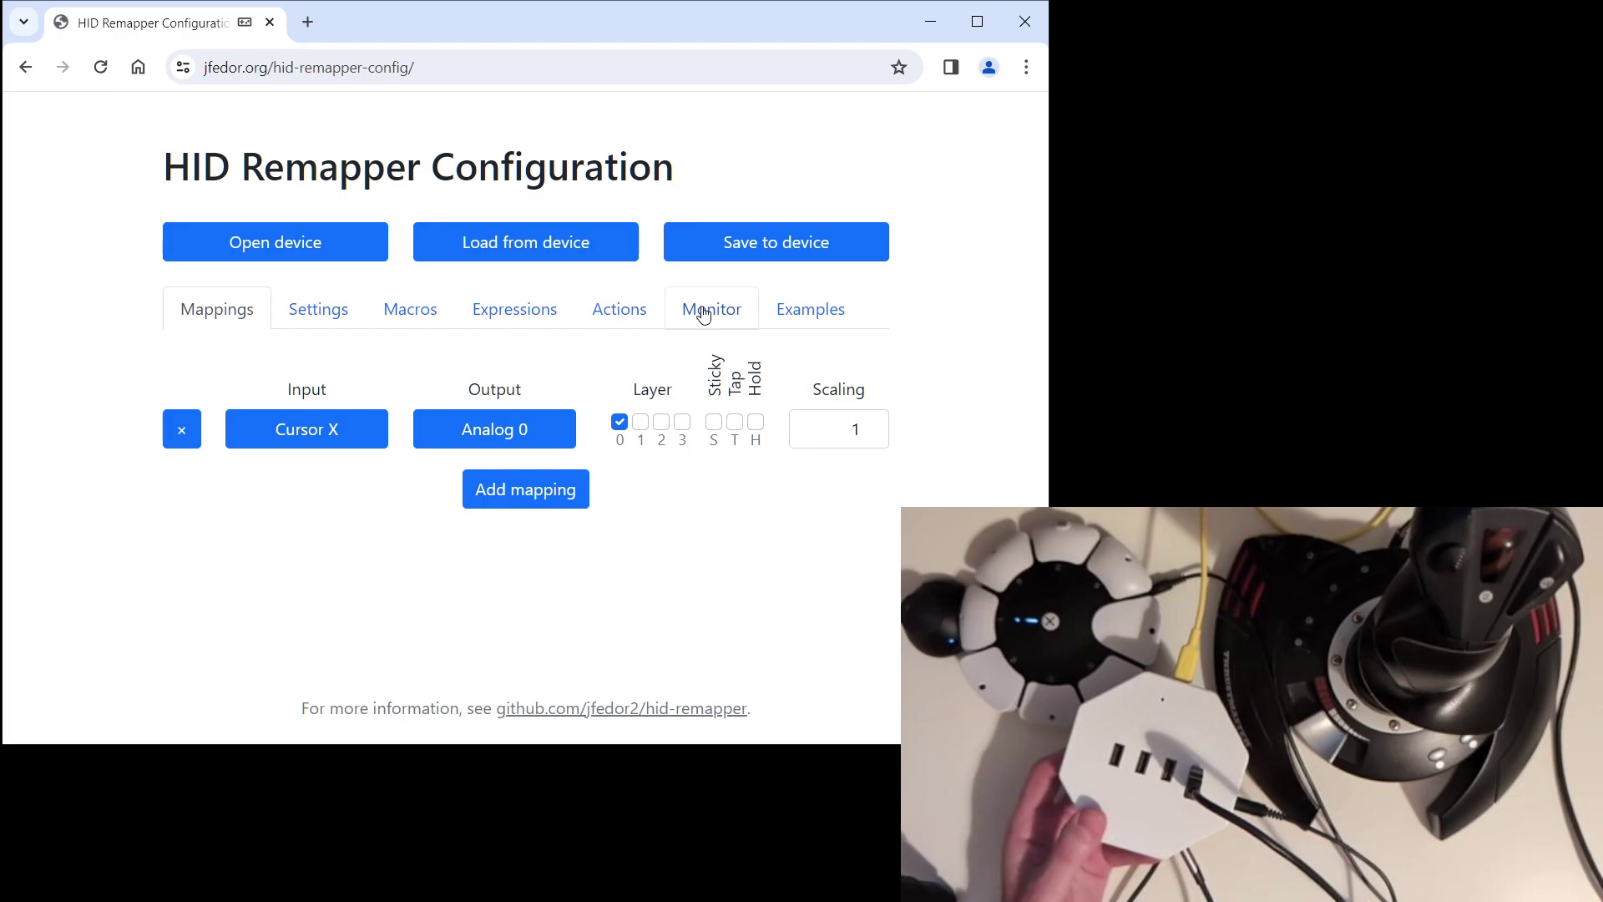
# Step: Add a Cursor Y mapping sent to Analog 1, then return to the usage monitor
pyautogui.click(704, 315)
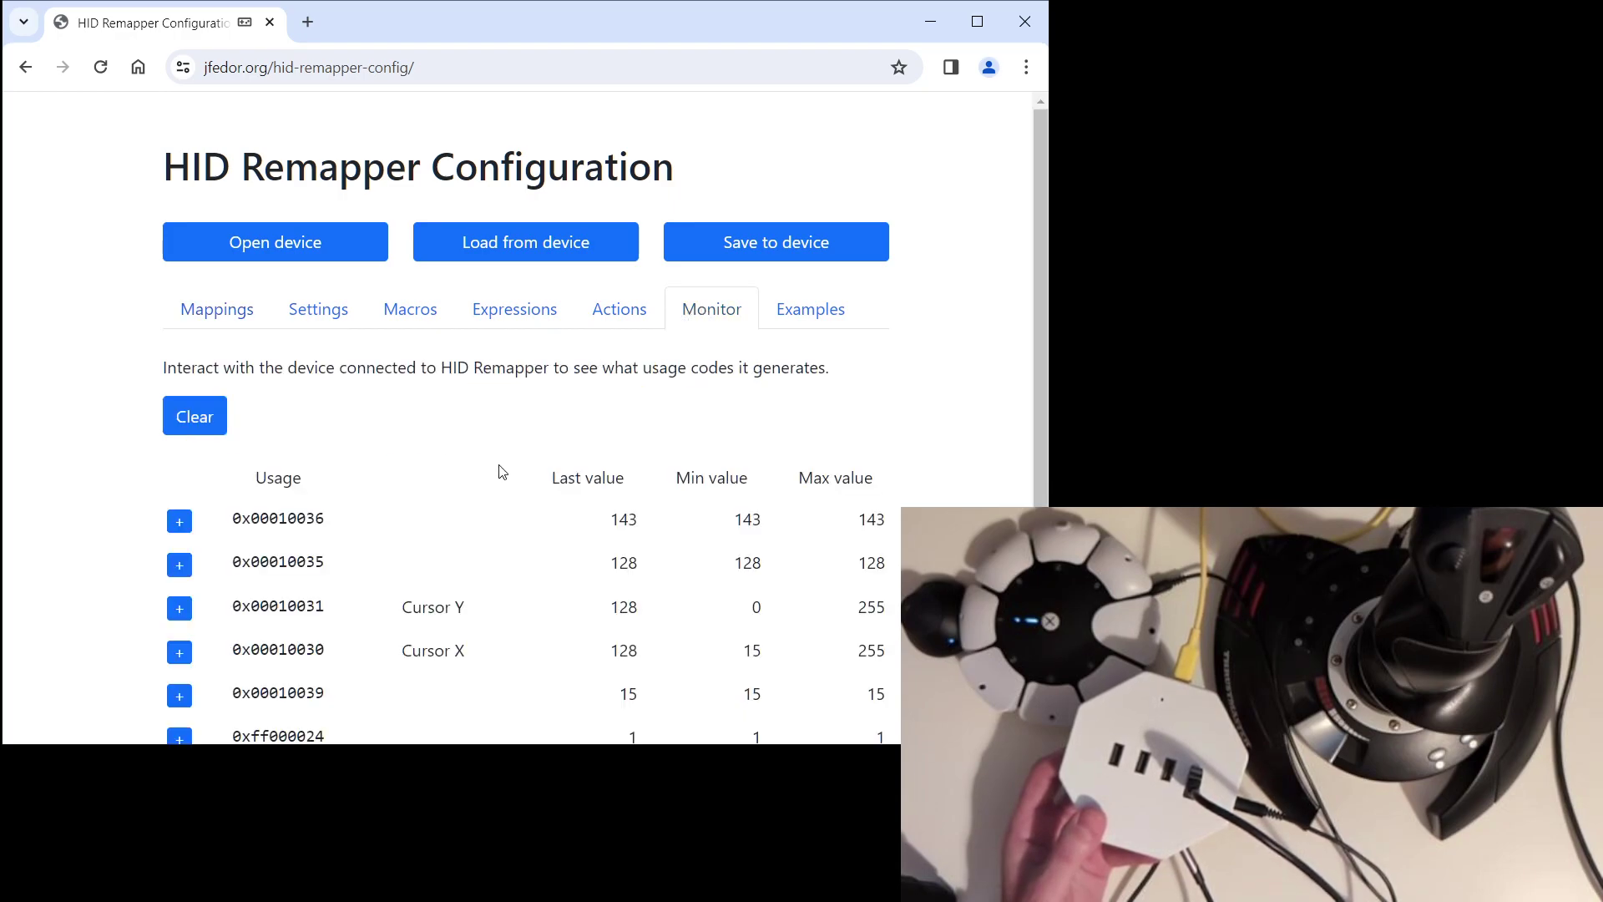
pyautogui.click(182, 615)
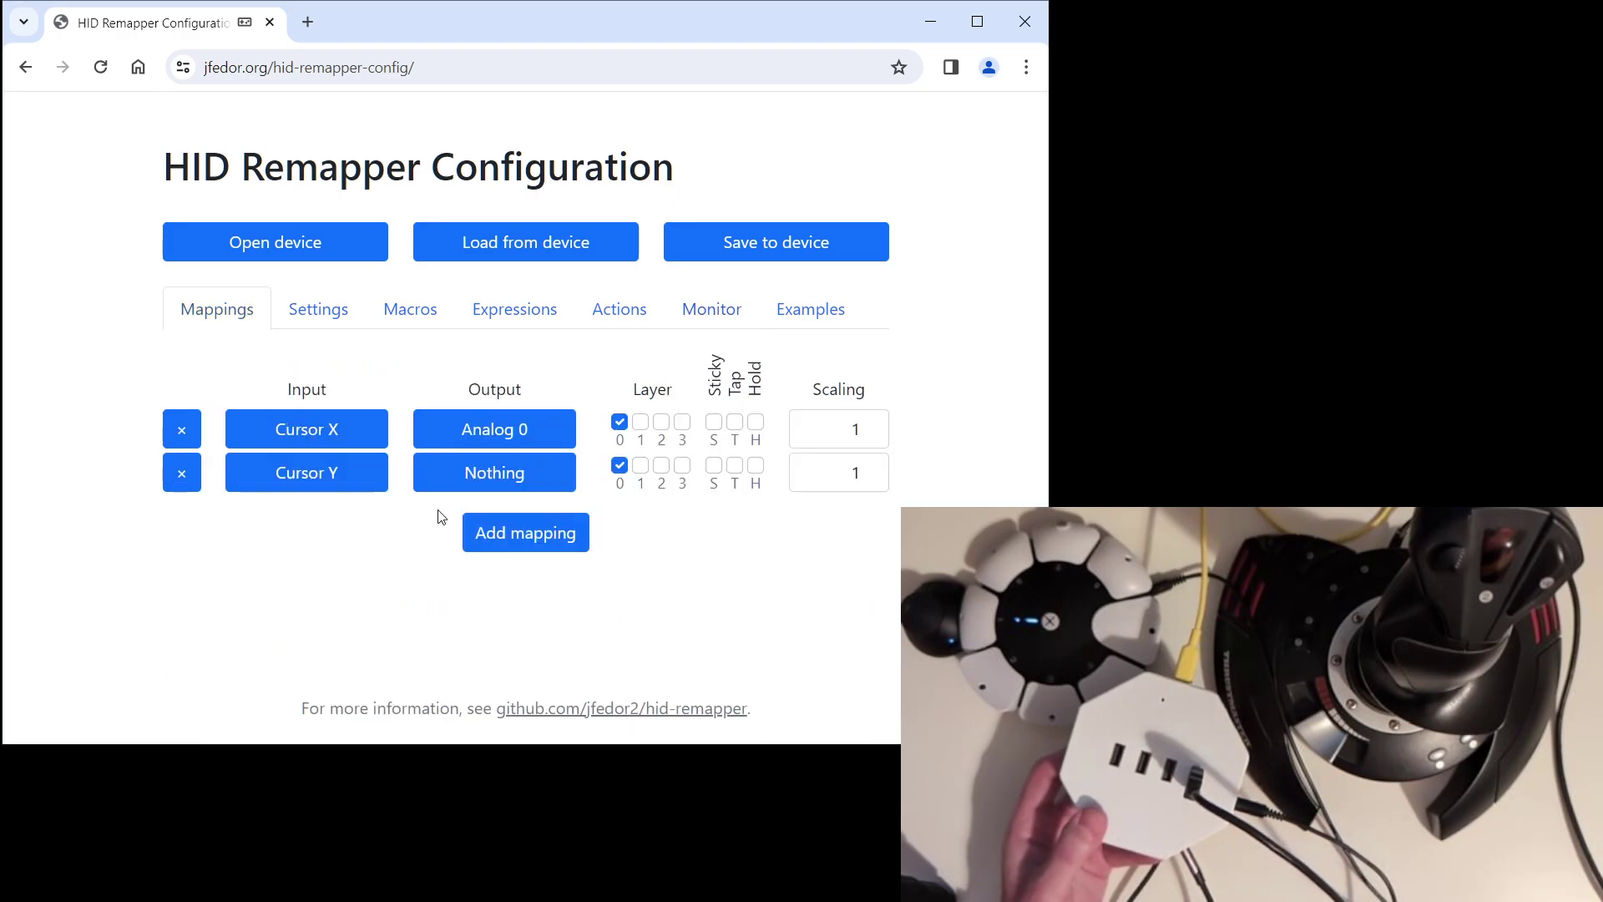
pyautogui.click(459, 488)
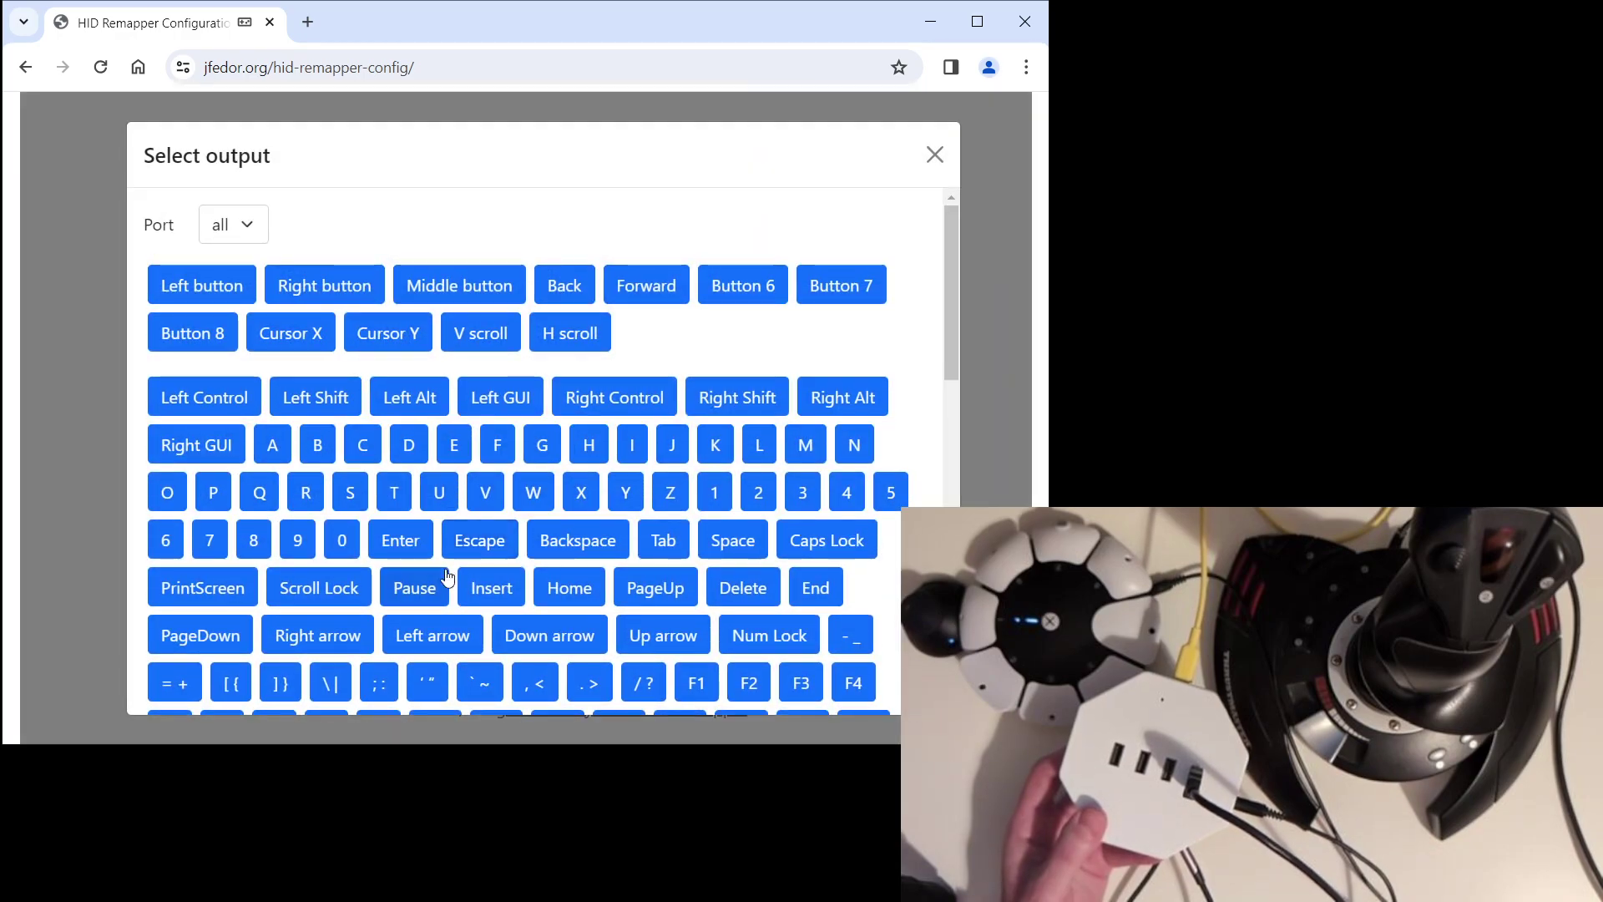
pyautogui.scroll(-10, 459, 492)
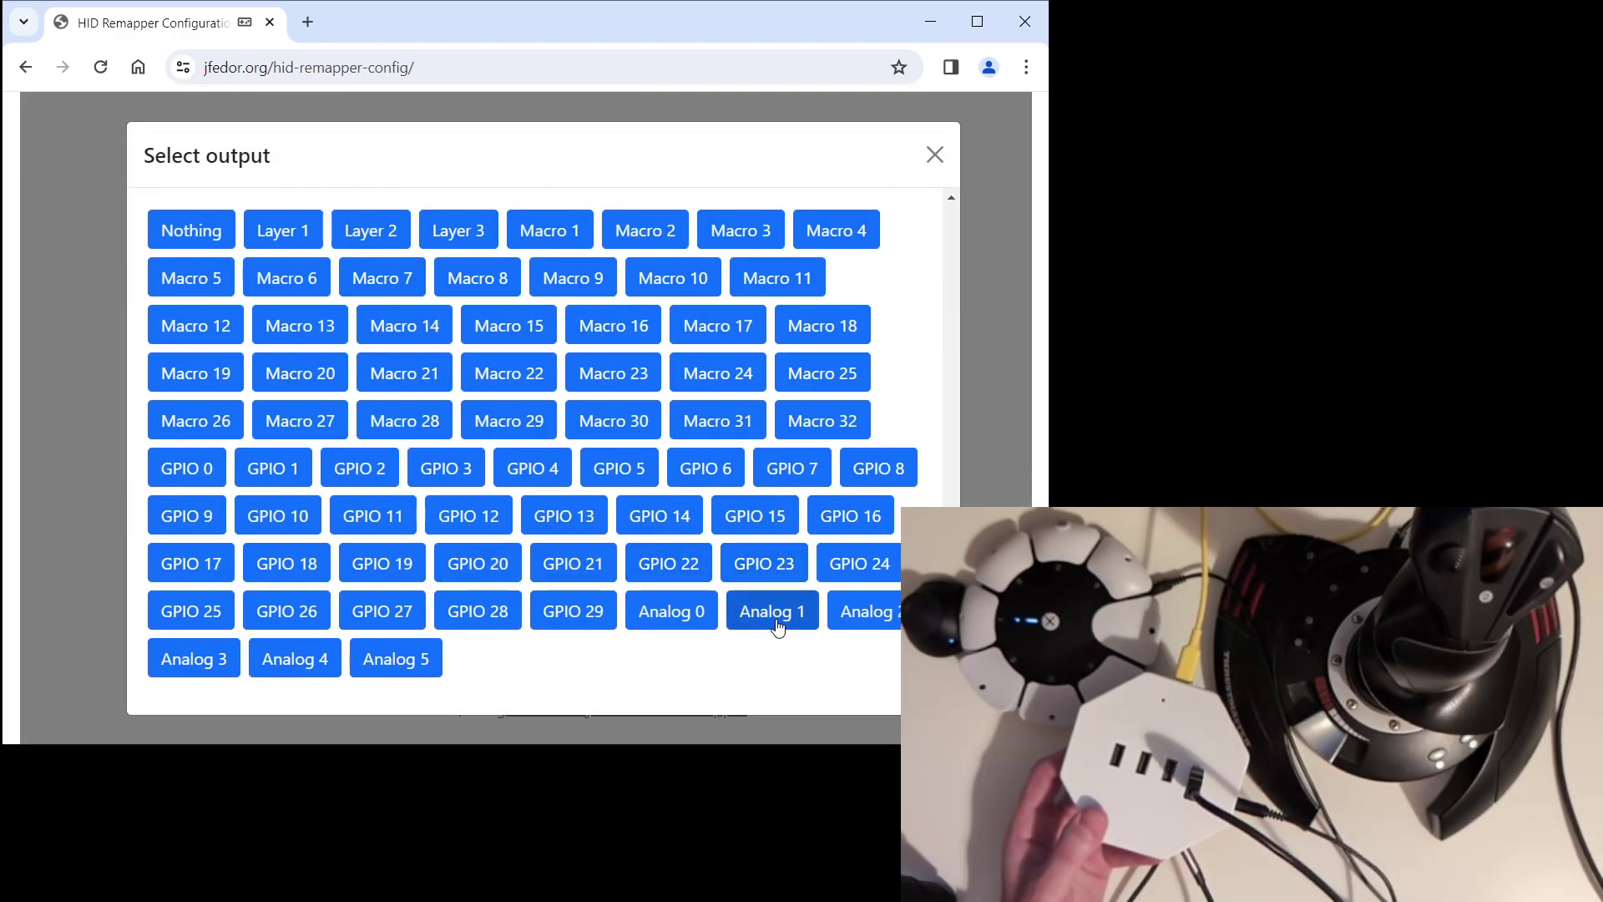
pyautogui.click(769, 614)
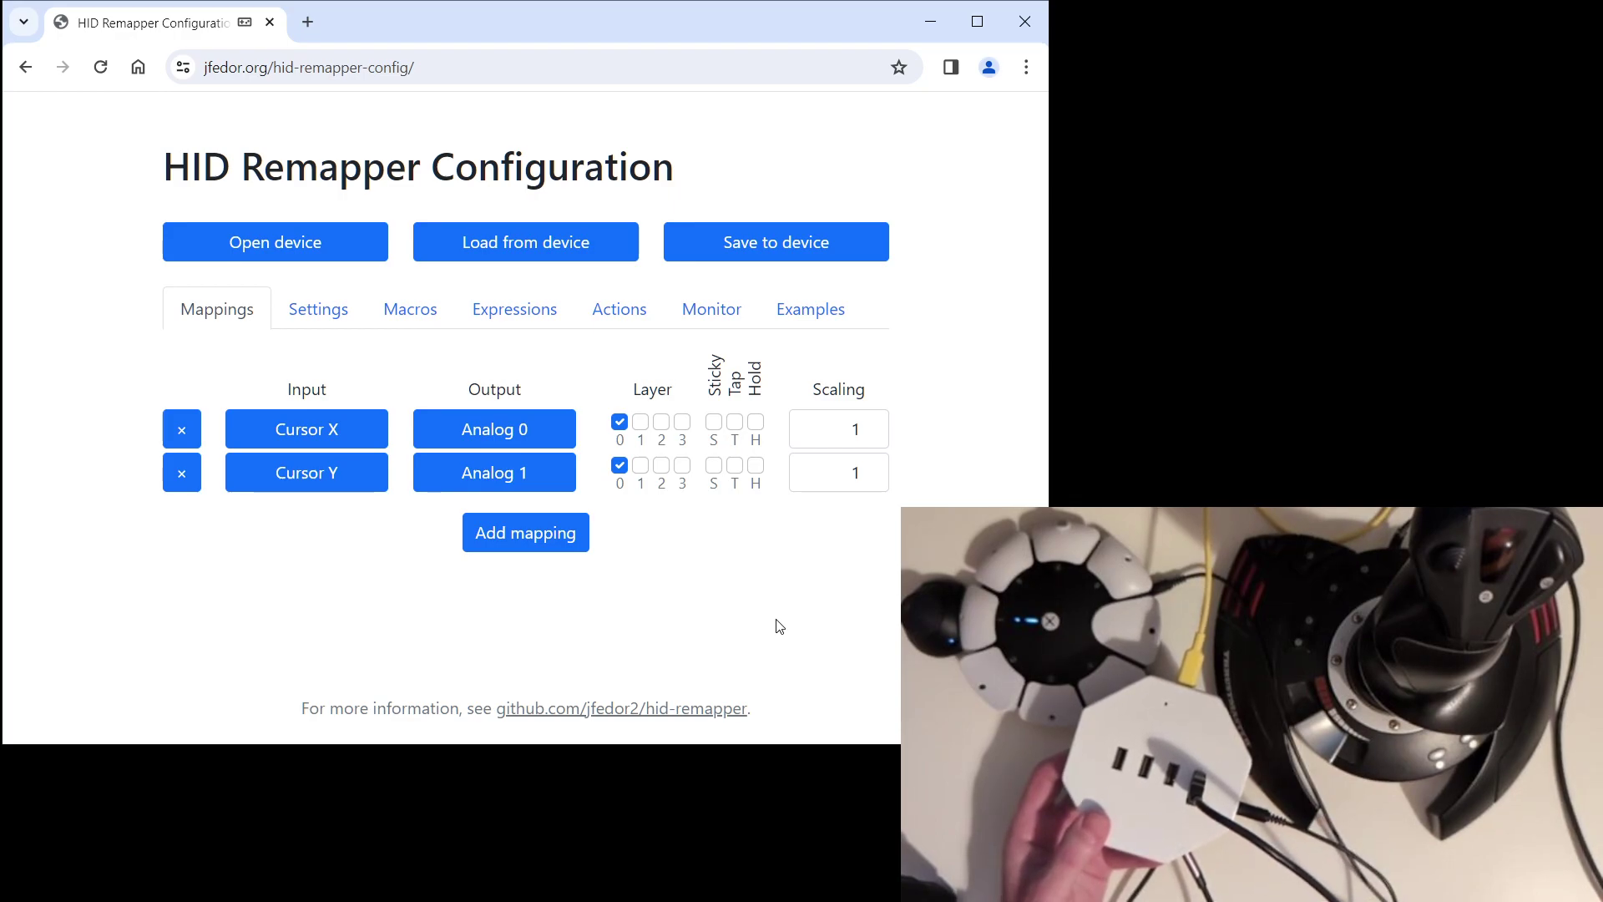
pyautogui.click(712, 310)
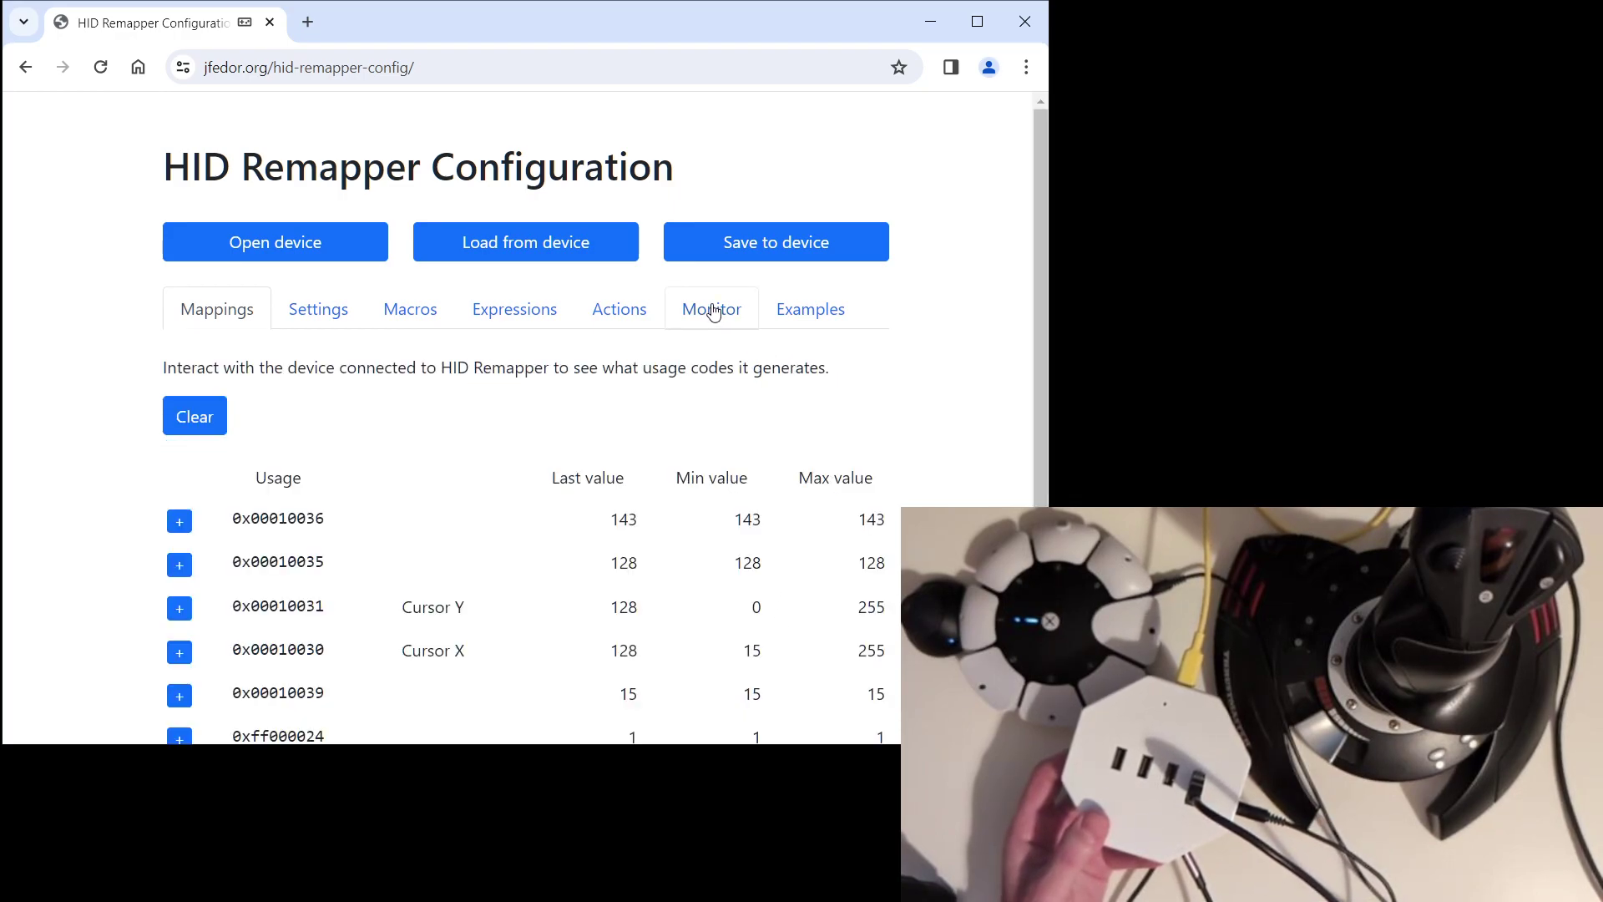
pyautogui.scroll(-2, 630, 592)
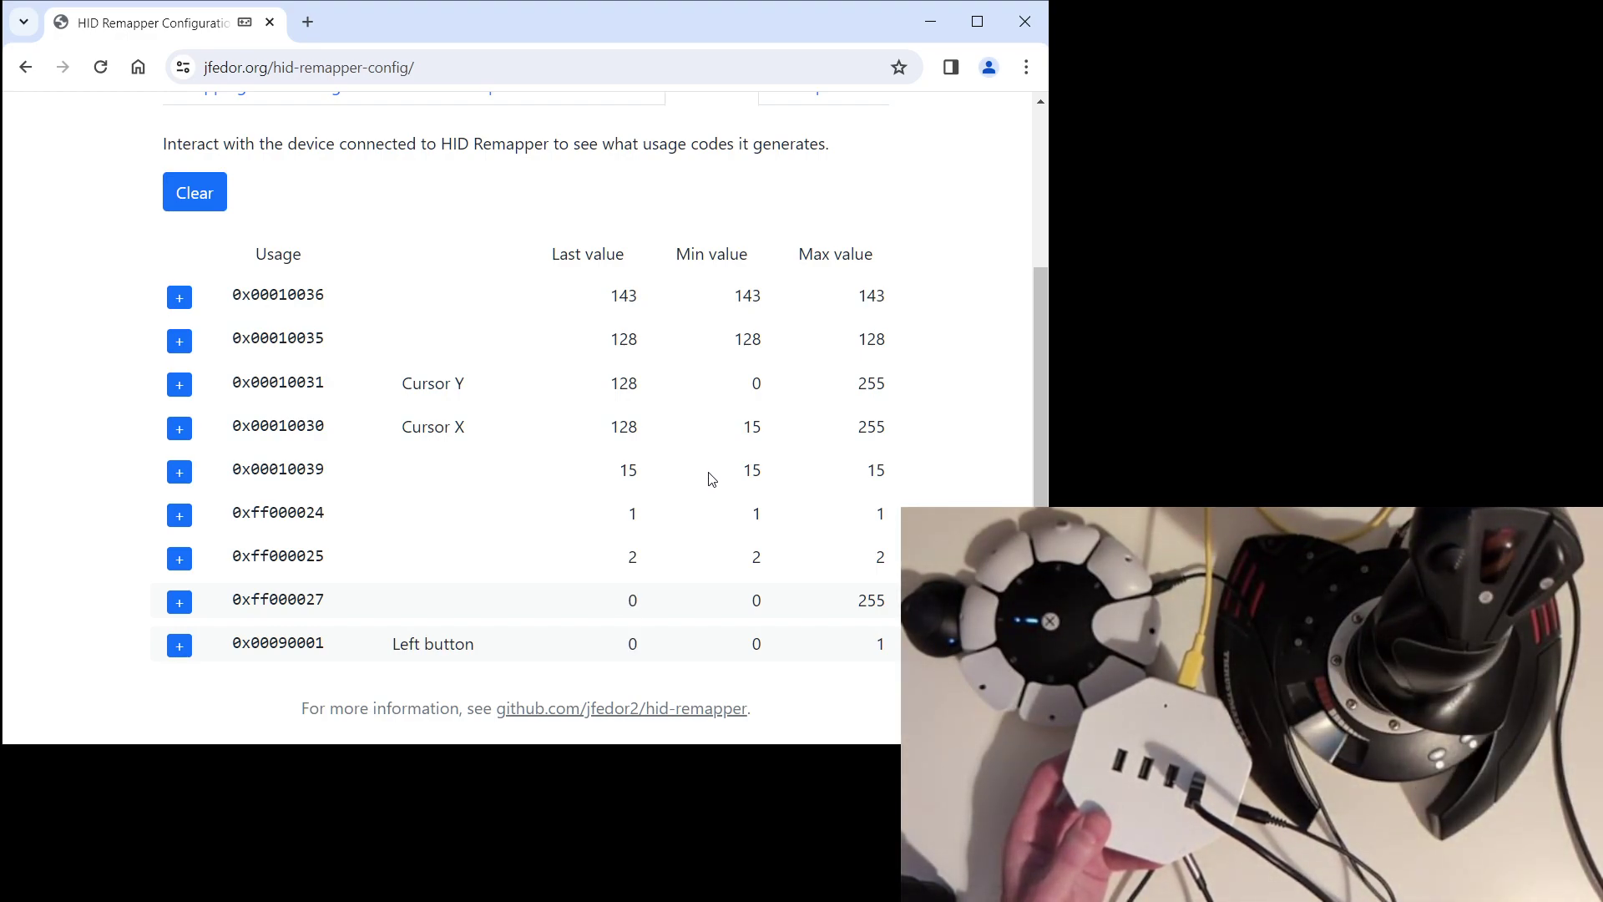
# Step: Add a Left button mapping and send it to GPIO 11
pyautogui.click(179, 647)
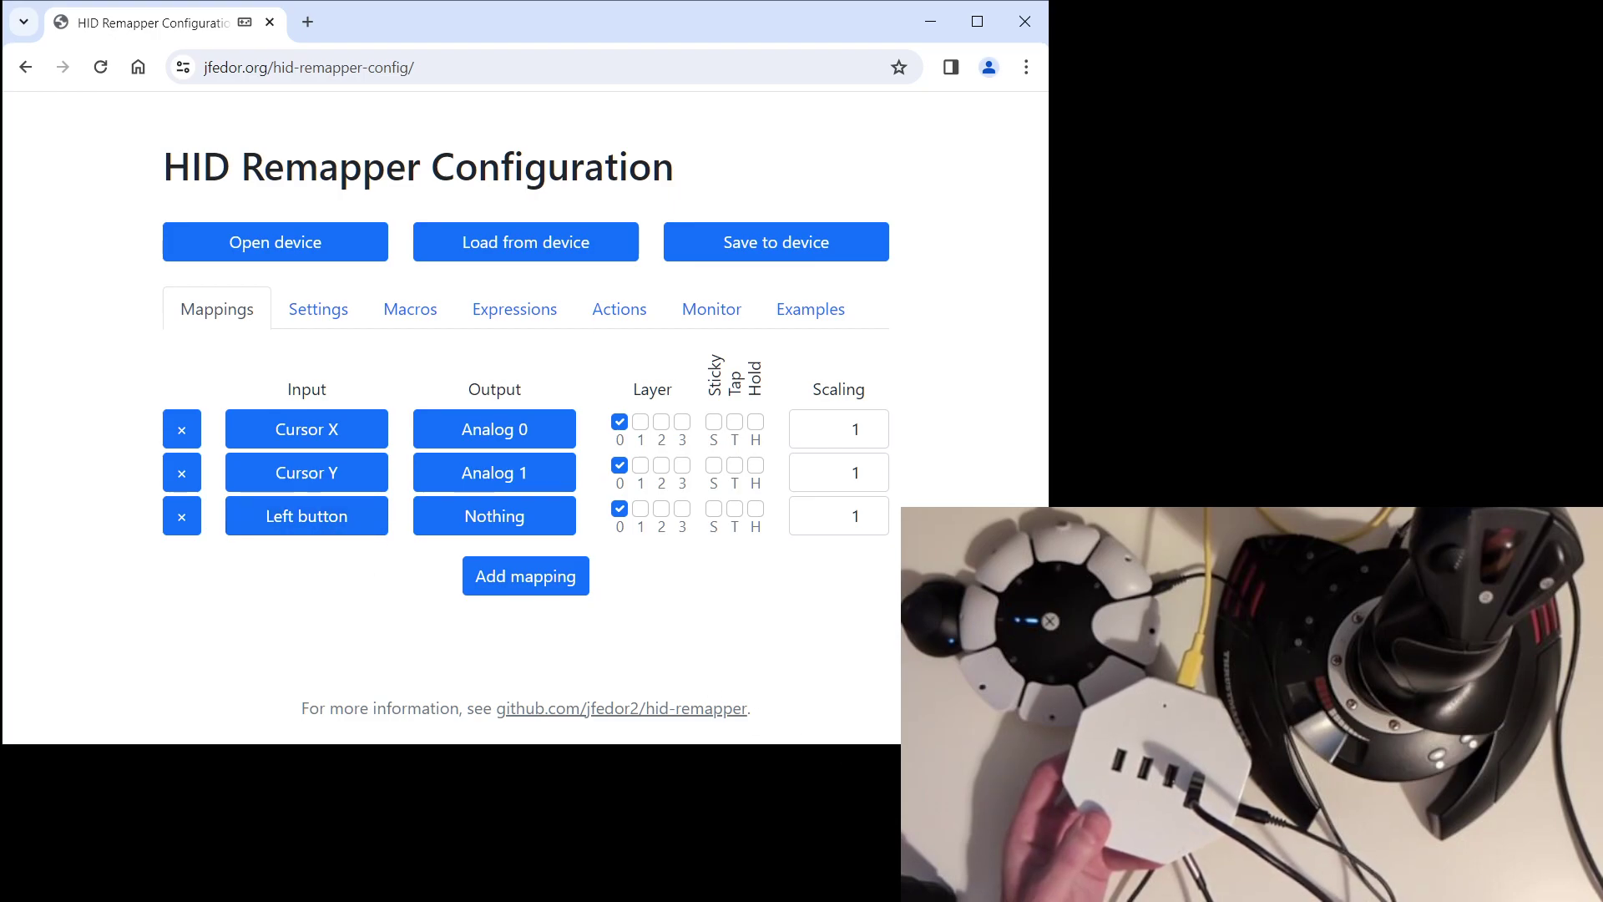
pyautogui.click(476, 524)
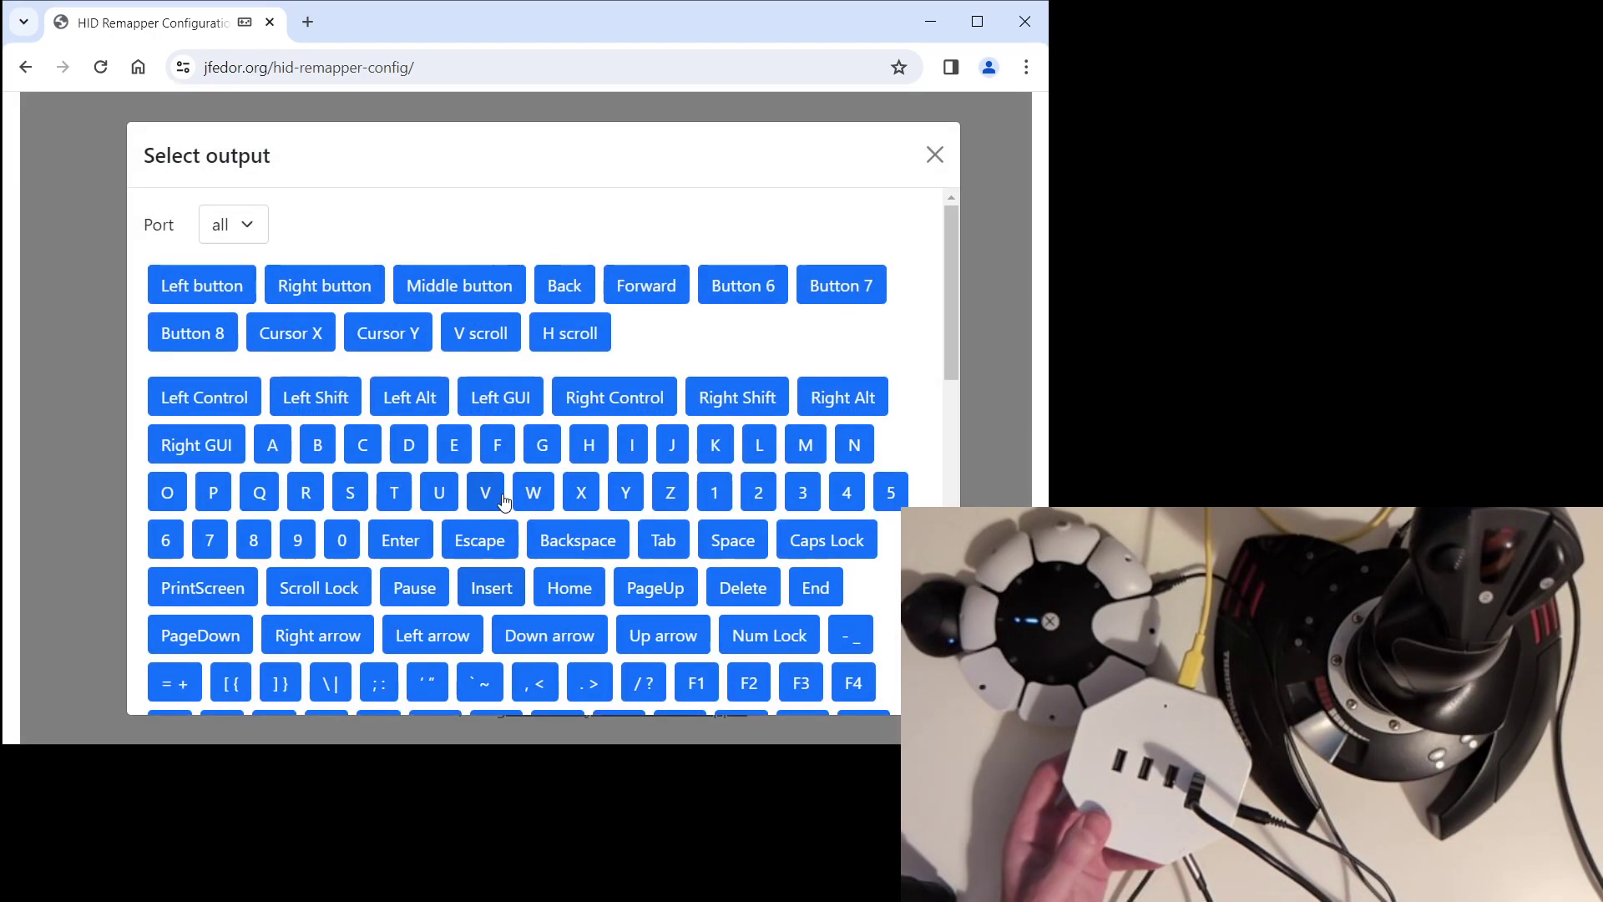
pyautogui.scroll(-10, 505, 500)
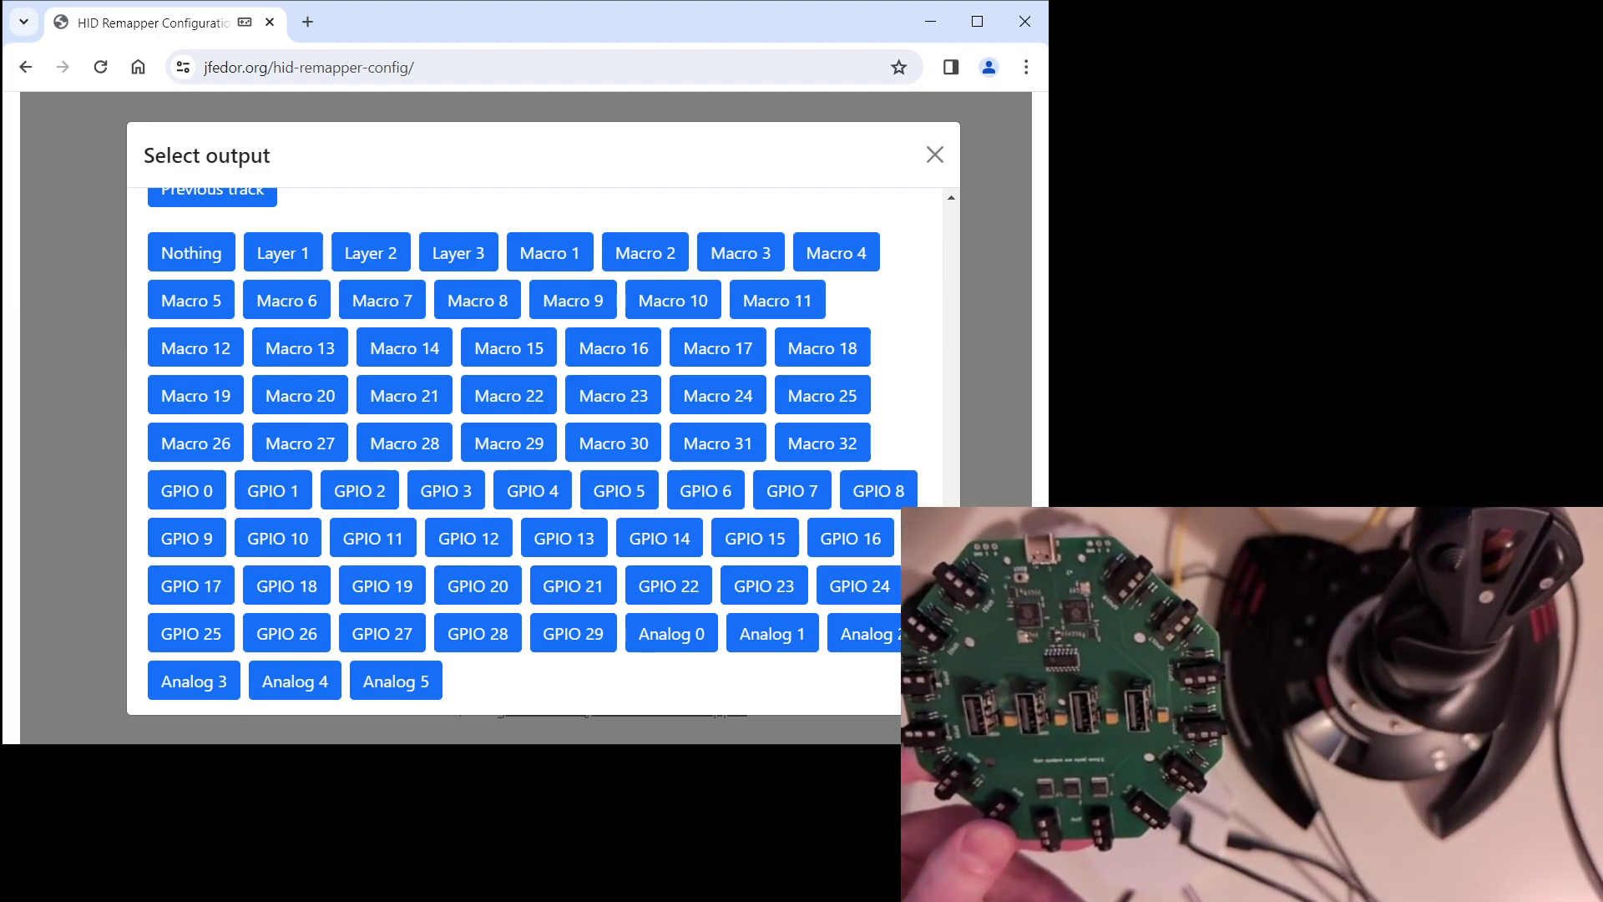
pyautogui.click(375, 537)
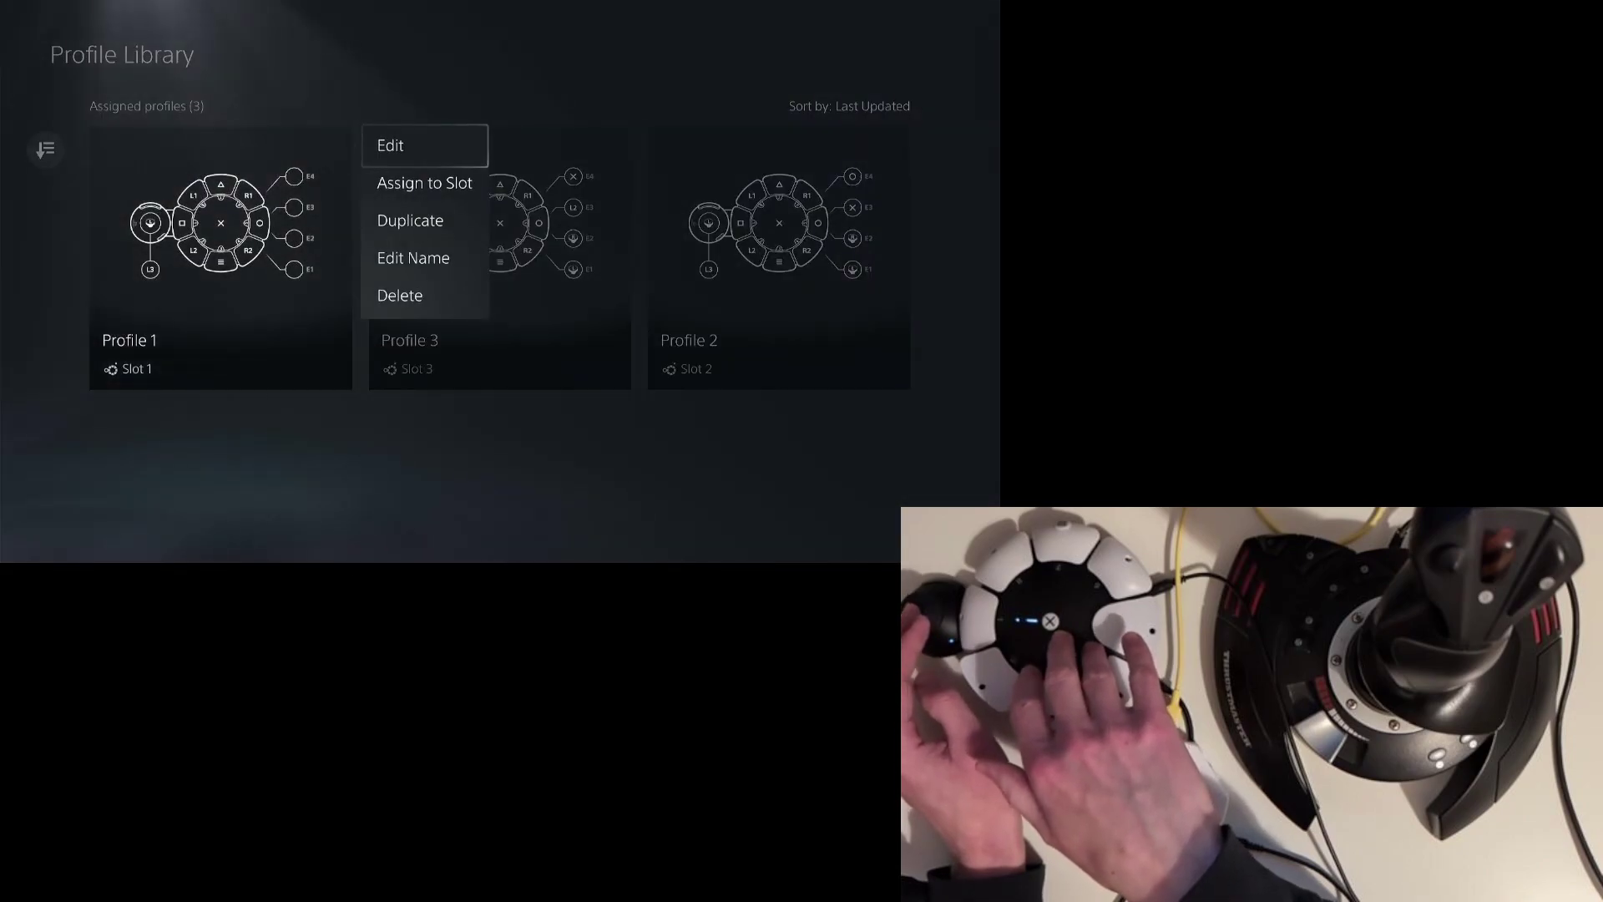
# Step: In Profile 1's button assignments, assign expansion port E1 to Left Stick
pyautogui.press('Return')
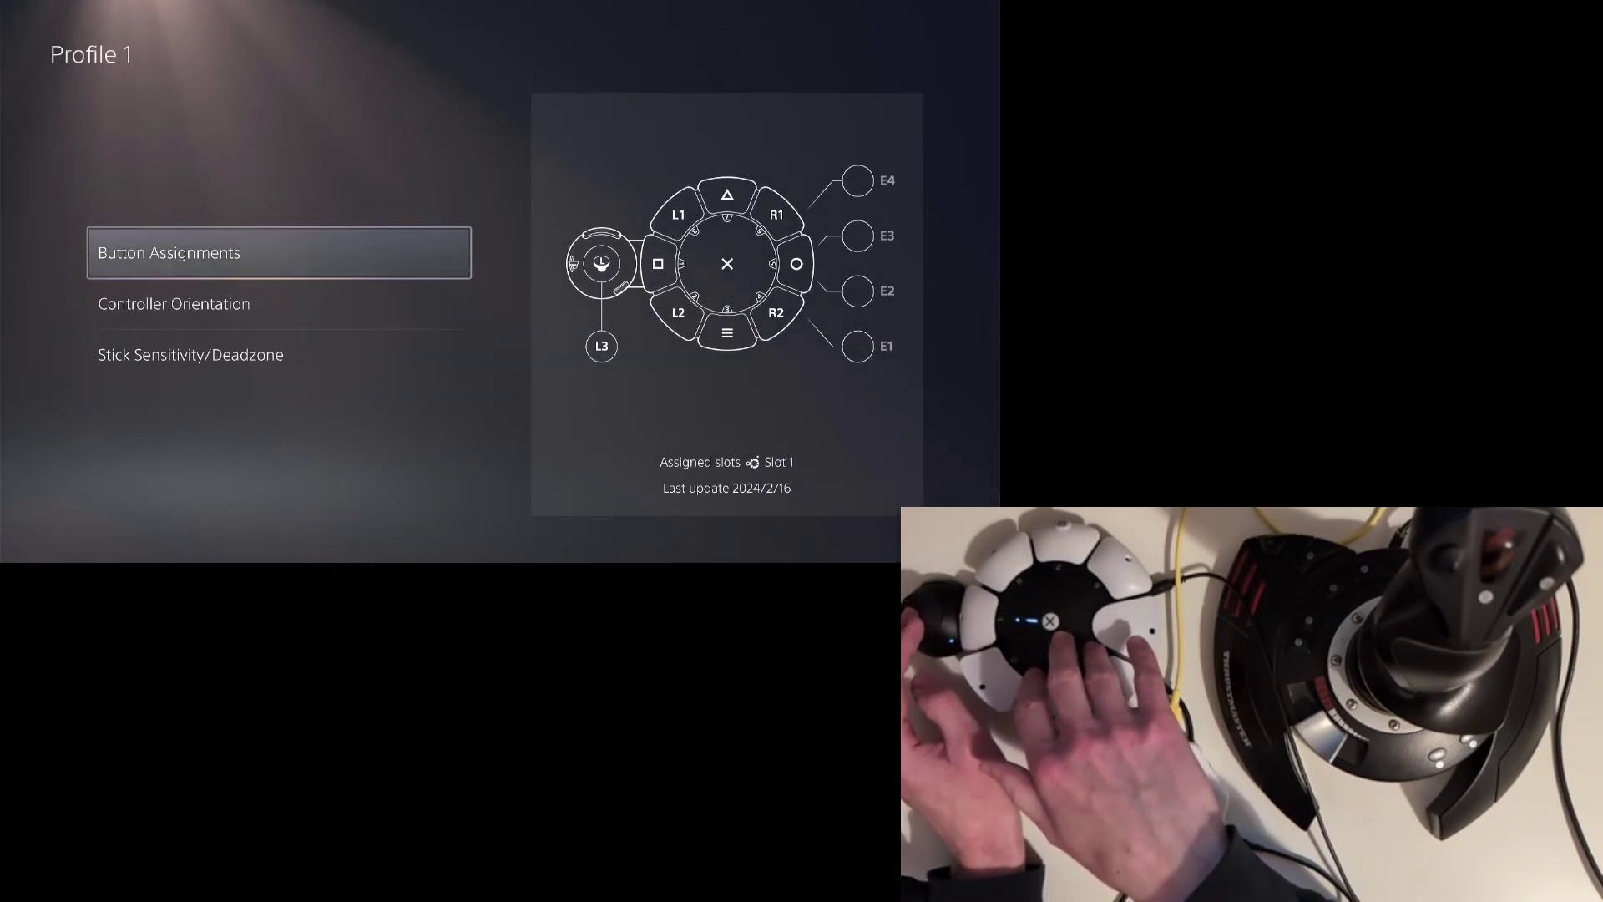
pyautogui.press('Return')
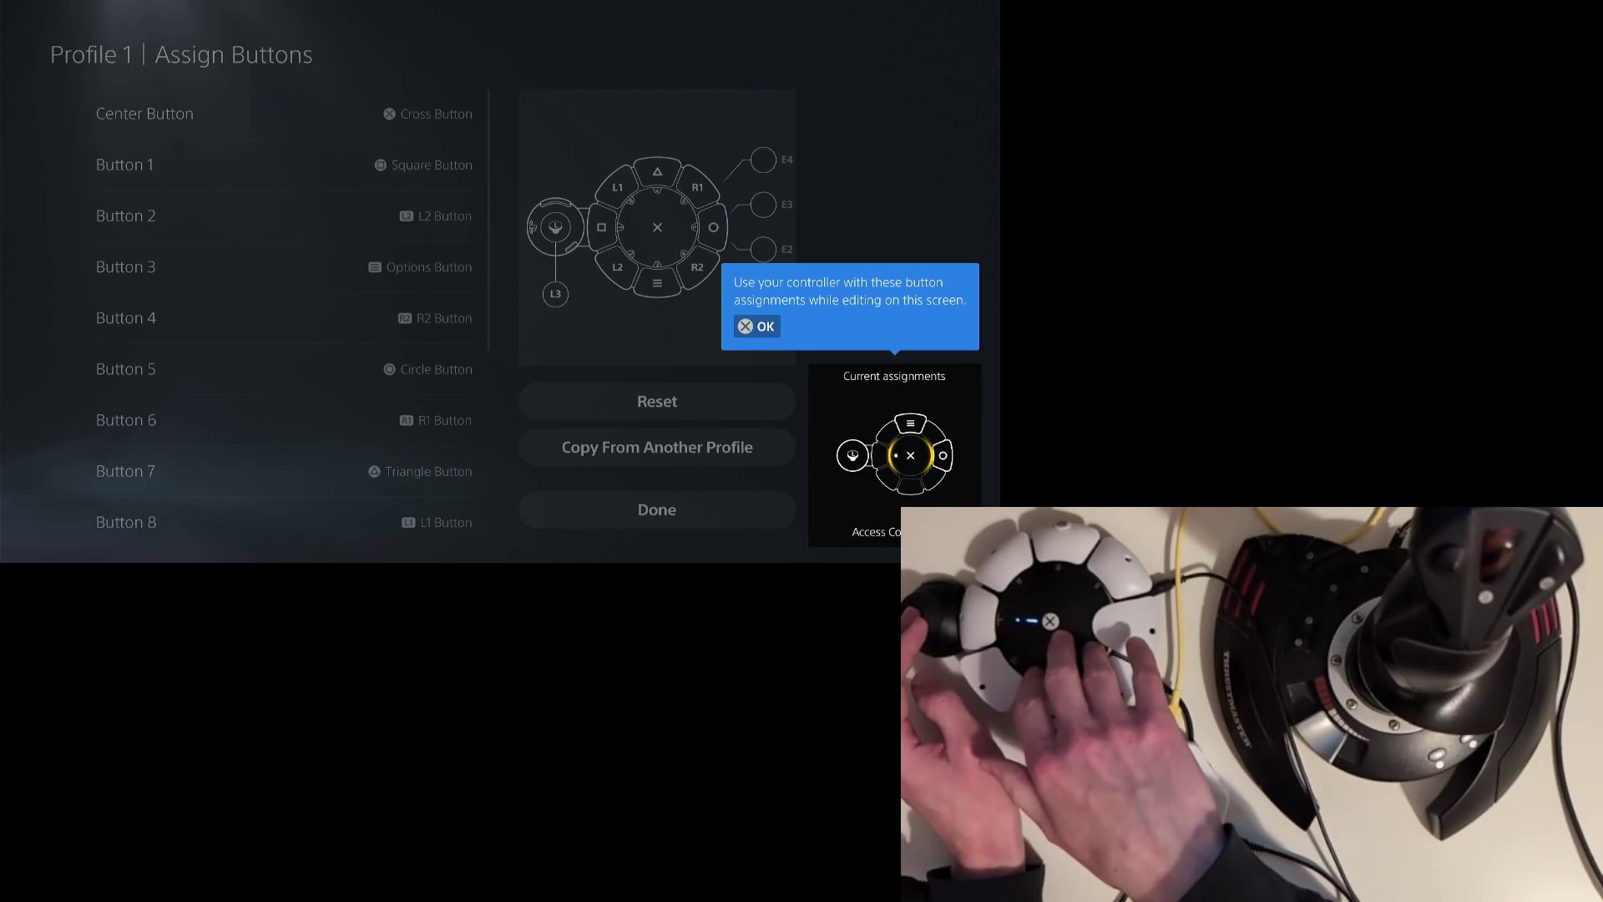
pyautogui.press('Return')
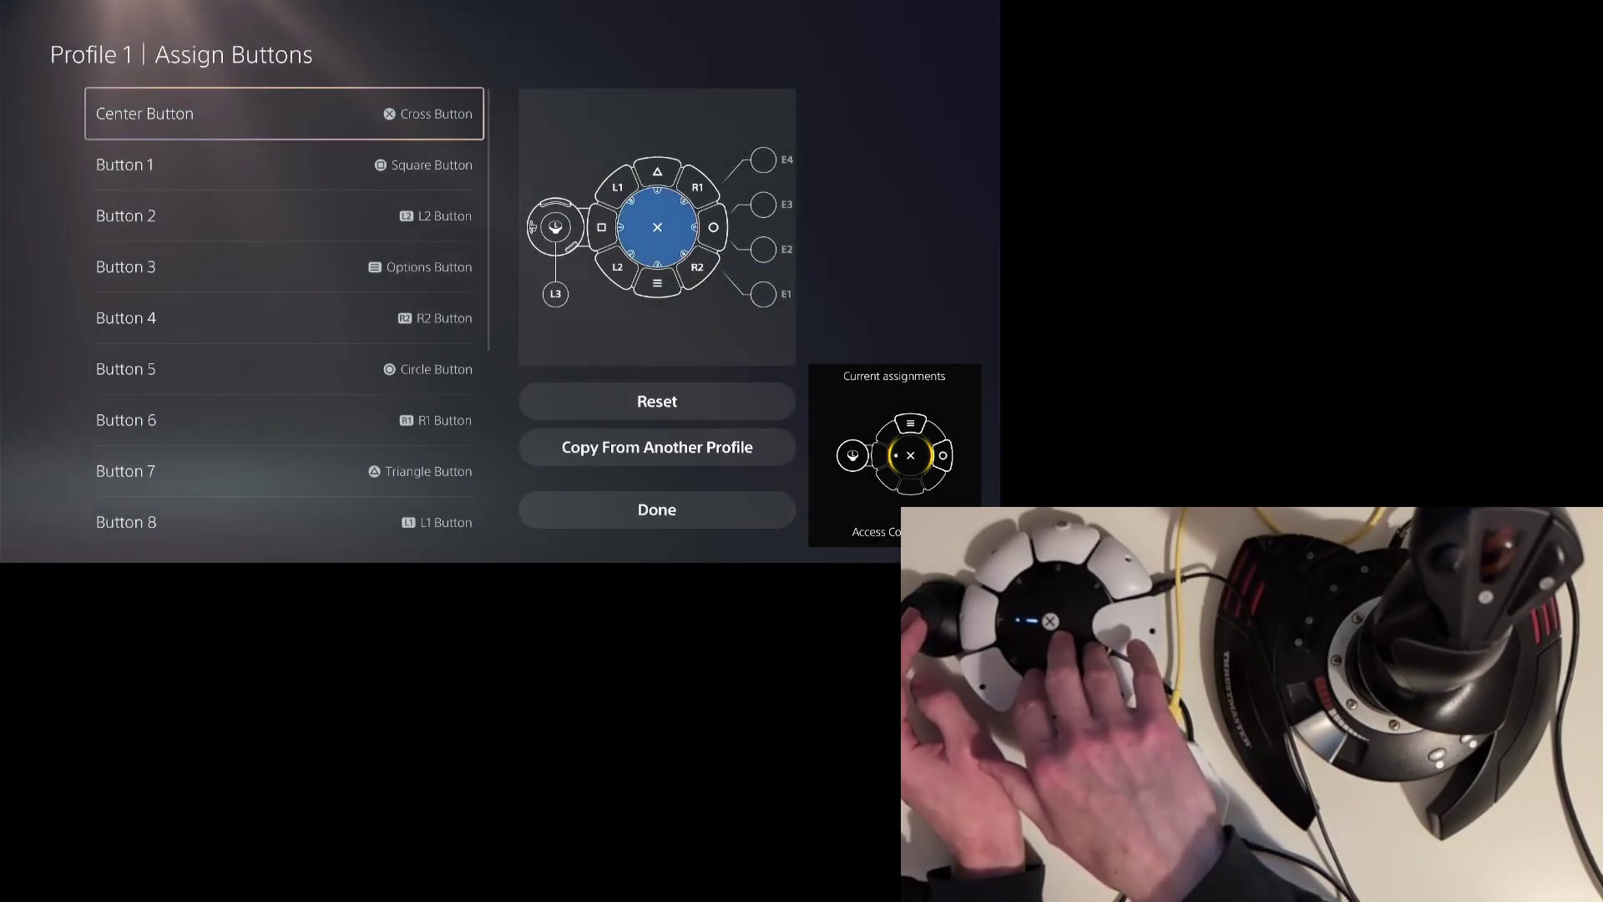
pyautogui.press('Down')
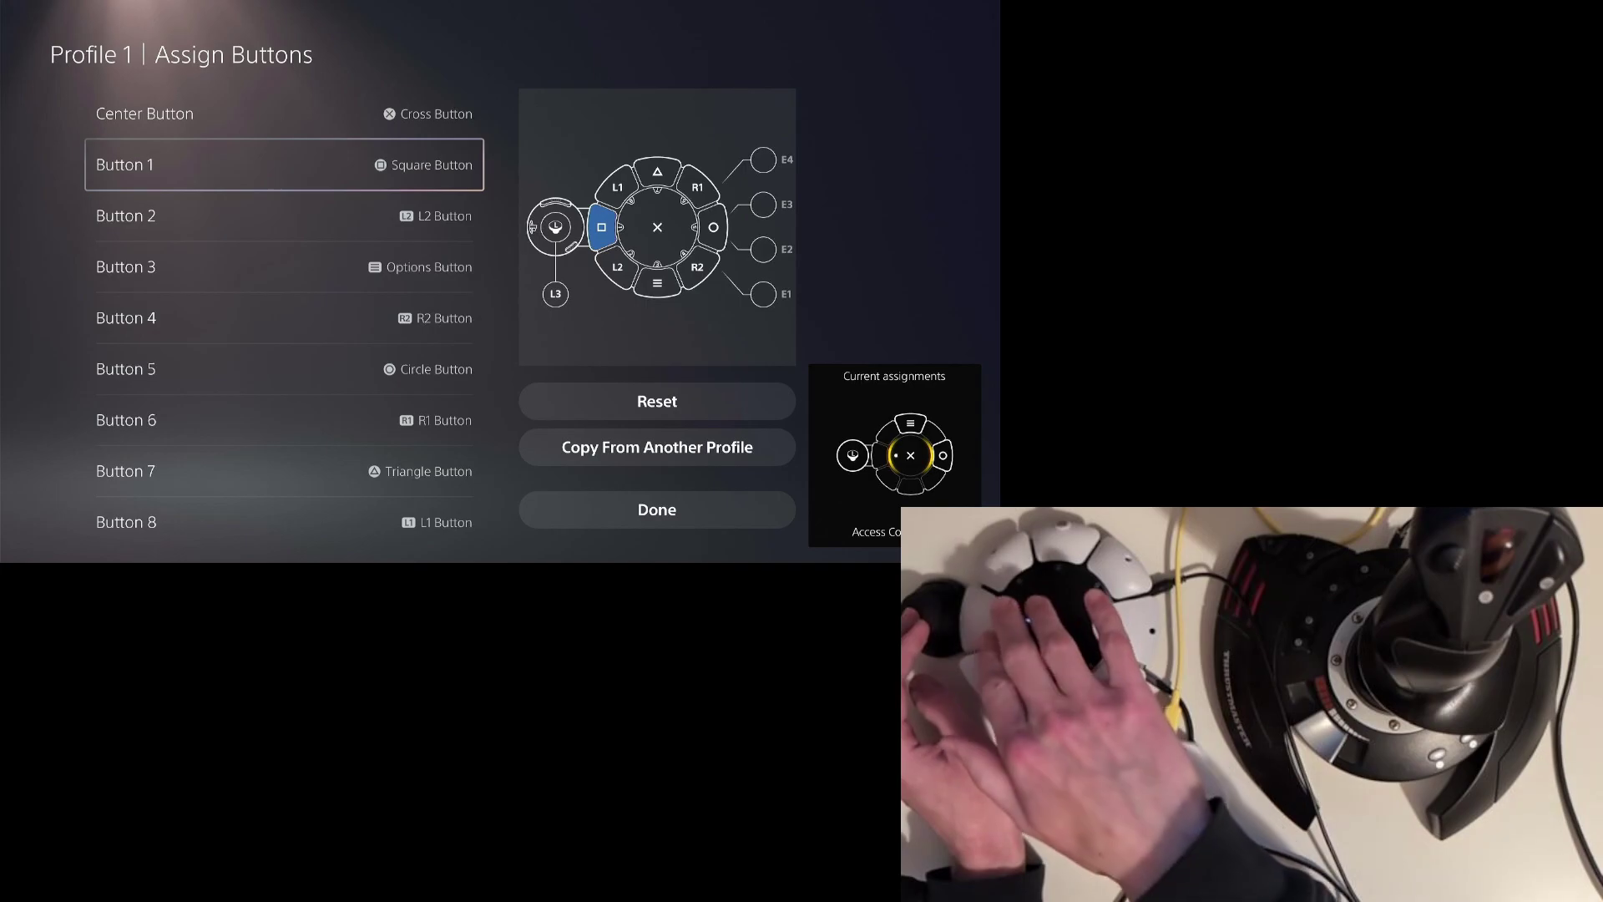
pyautogui.press('Down')
pyautogui.press('Down')
pyautogui.press('Down')
pyautogui.press('Down')
pyautogui.press('Down')
pyautogui.press('Down')
pyautogui.press('Down')
pyautogui.press('Down')
pyautogui.press('Down')
pyautogui.press('Down')
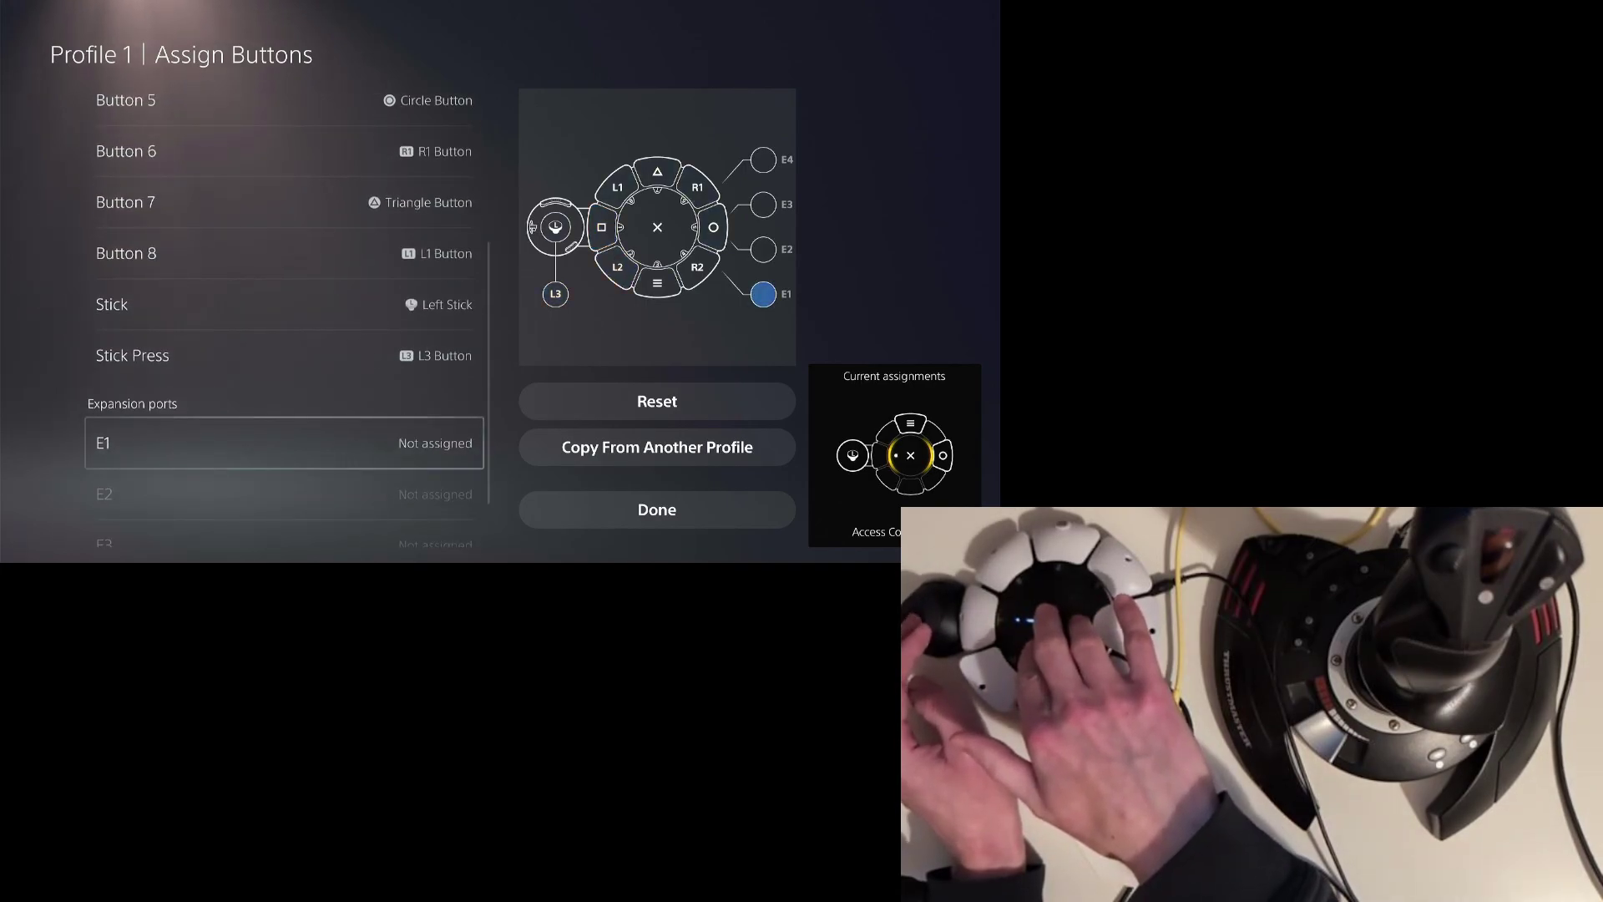
pyautogui.press('Down')
pyautogui.press('Up')
pyautogui.press('Return')
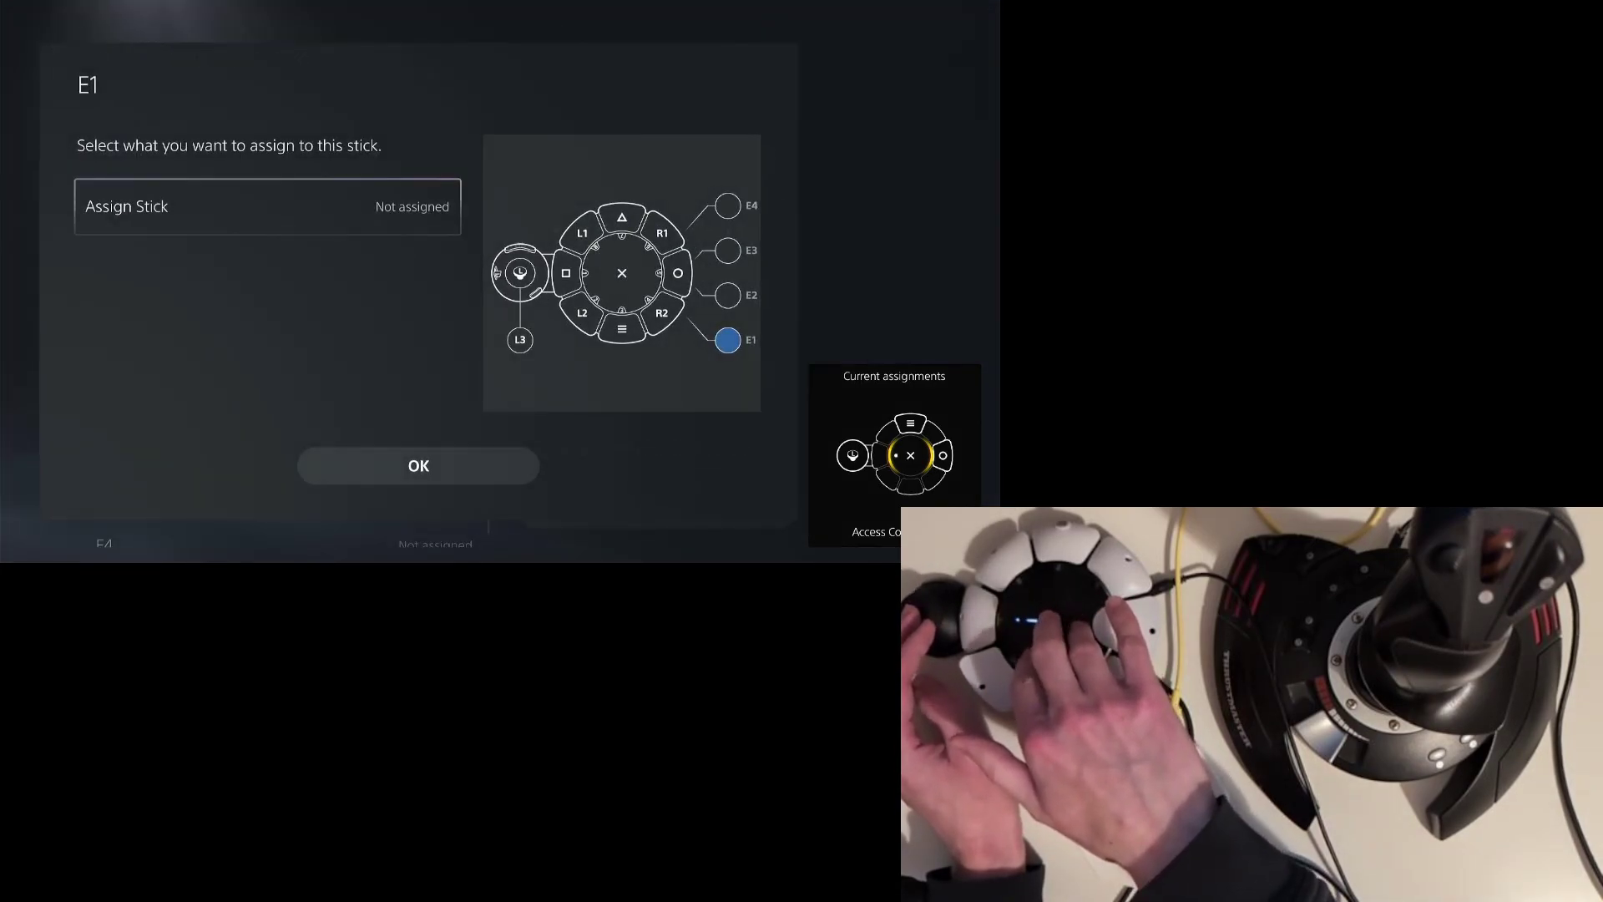
pyautogui.press('Return')
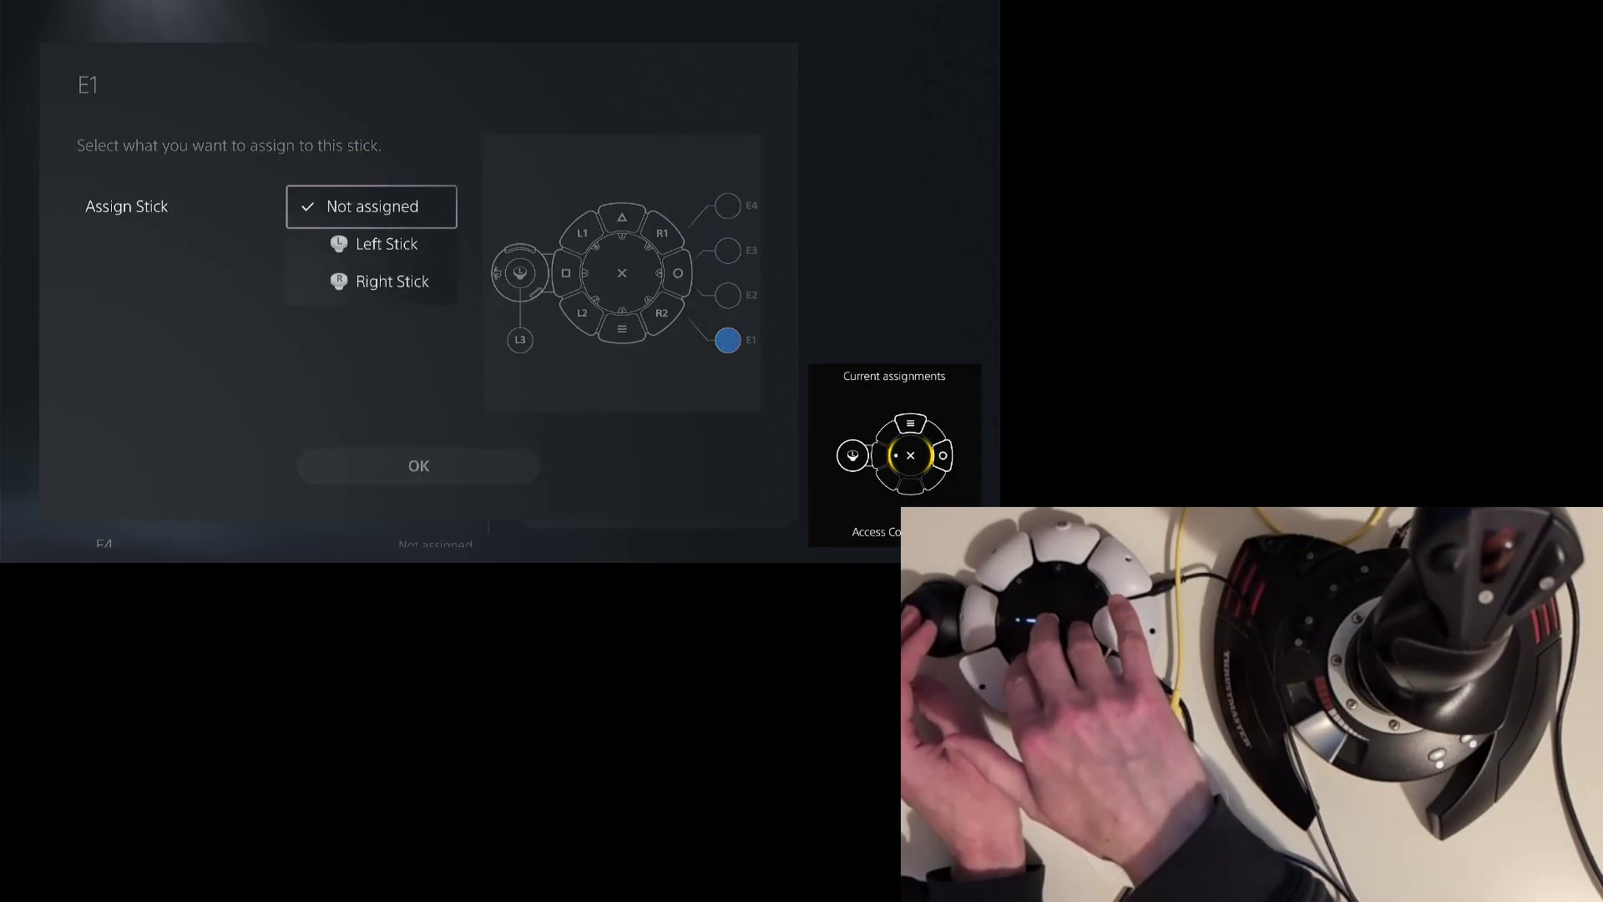
pyautogui.press('Down')
pyautogui.press('Return')
pyautogui.press('Down')
pyautogui.press('Return')
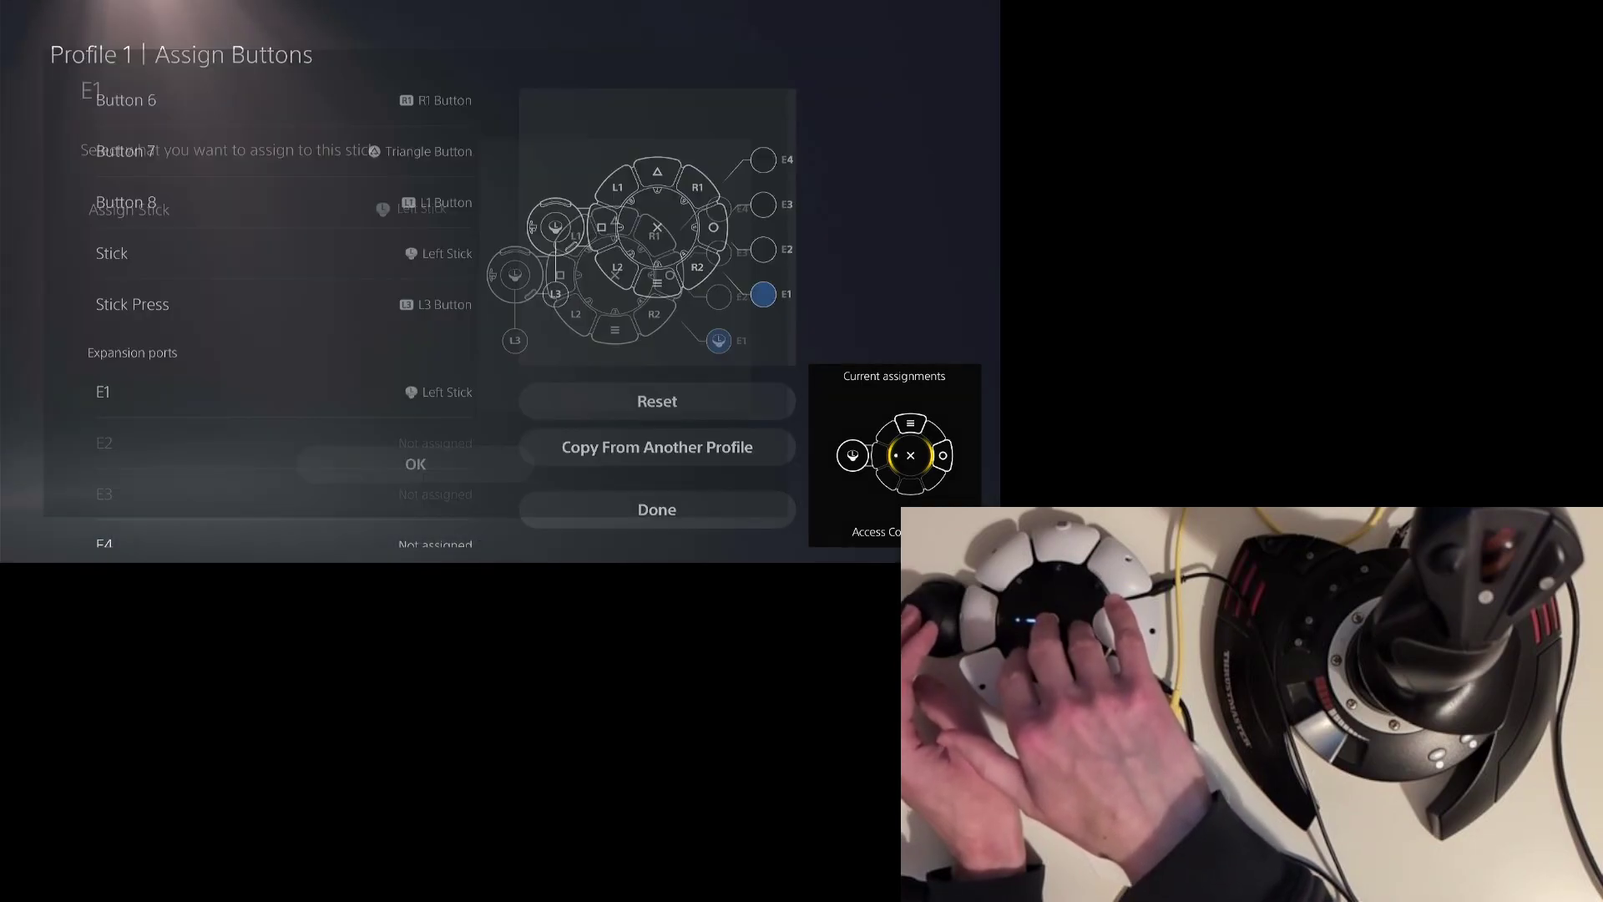
# Step: Assign expansion port E4 to R1 Button and save the button assignments
pyautogui.press('Down')
pyautogui.press('Down')
pyautogui.press('Down')
pyautogui.press('Return')
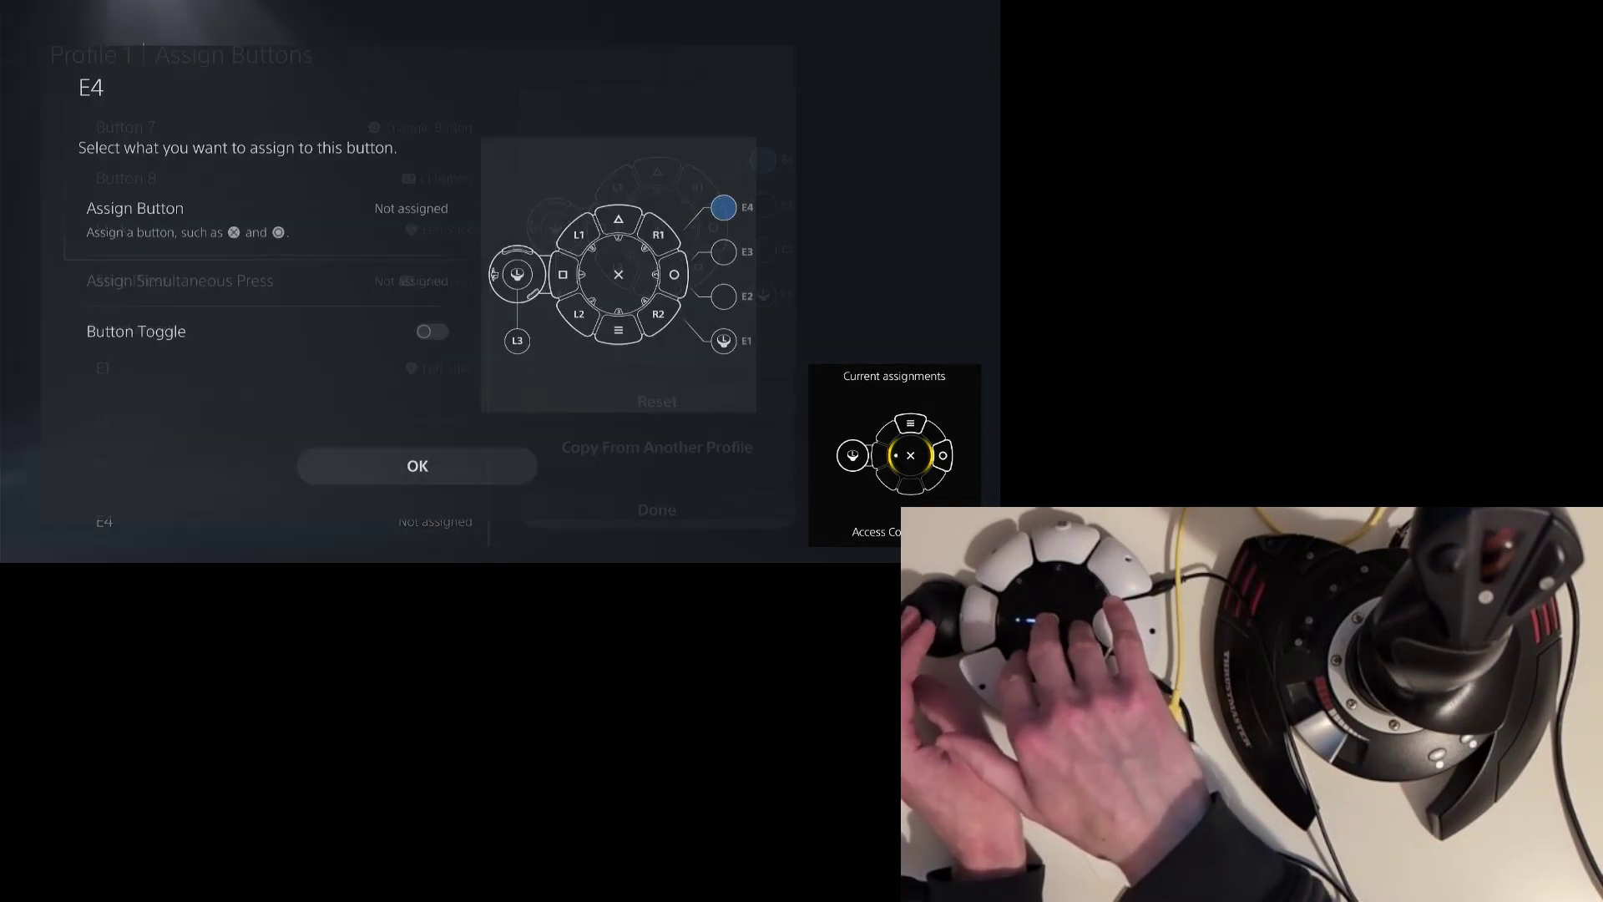
pyautogui.press('Return')
pyautogui.press('Down')
pyautogui.press('Down')
pyautogui.press('Down')
pyautogui.press('Down')
pyautogui.press('Down')
pyautogui.press('Down')
pyautogui.press('Return')
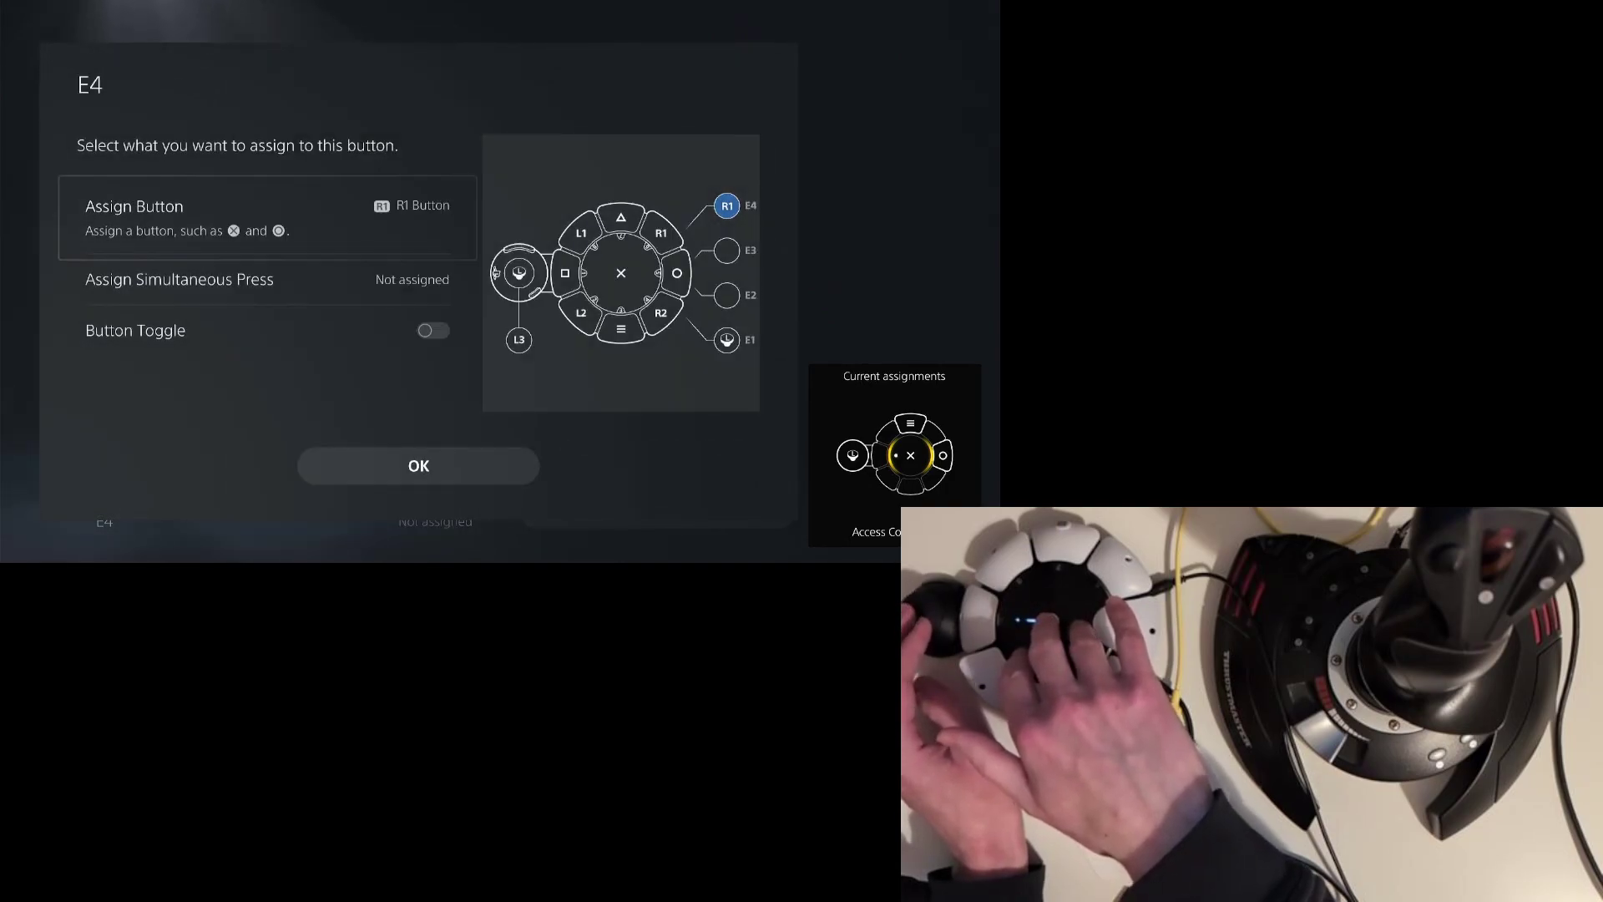
pyautogui.press('Down')
pyautogui.press('Down')
pyautogui.press('Down')
pyautogui.press('Return')
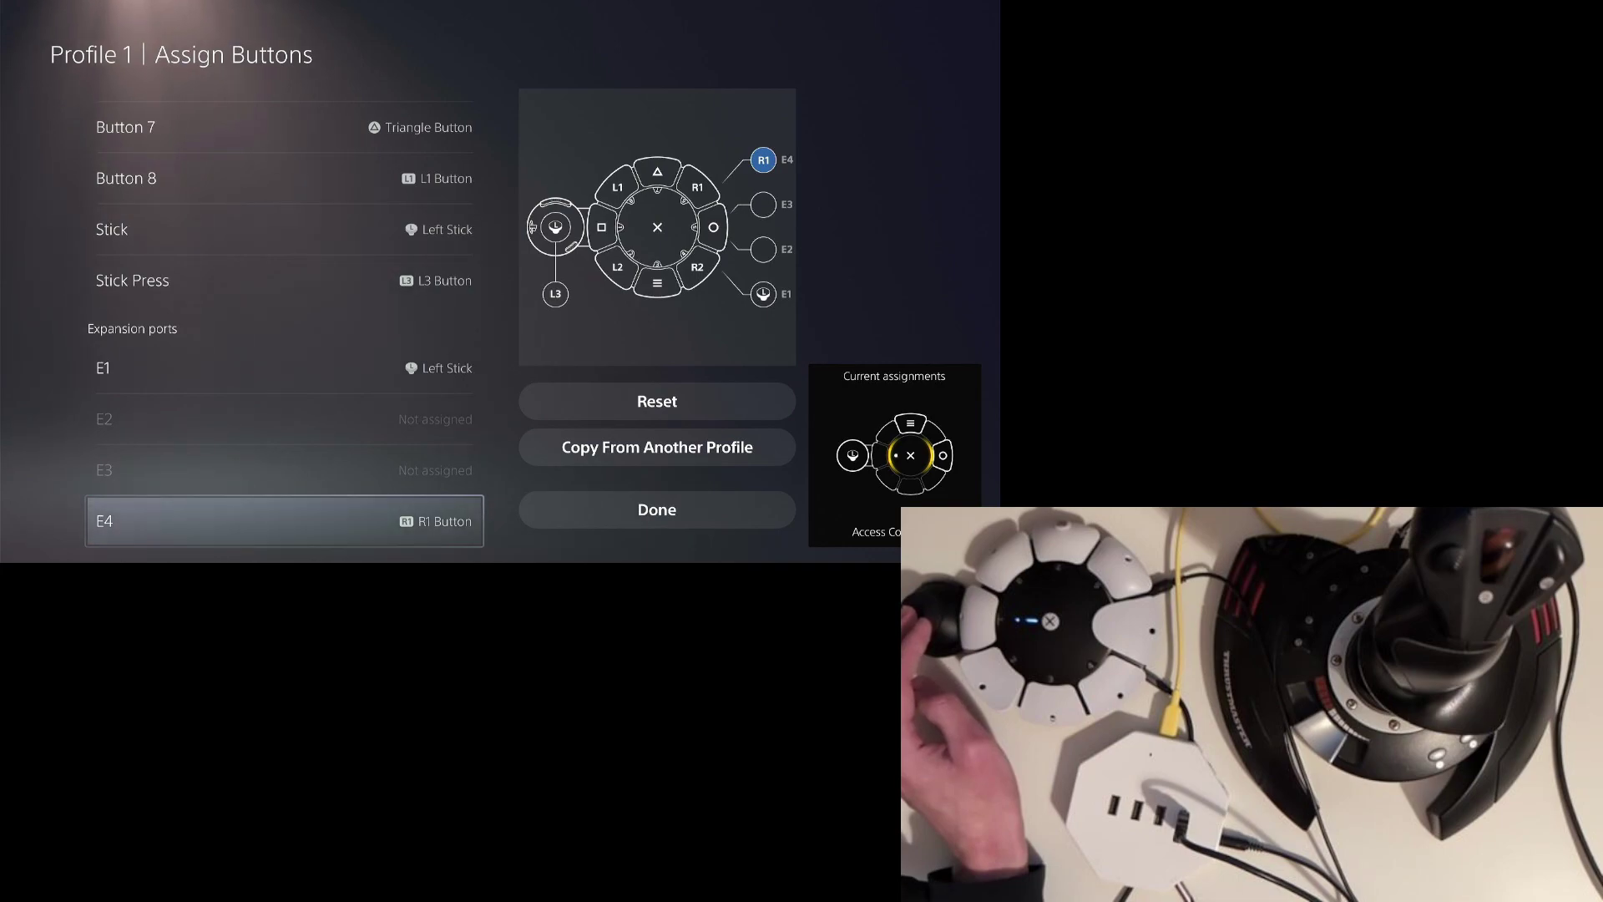
pyautogui.press('Right')
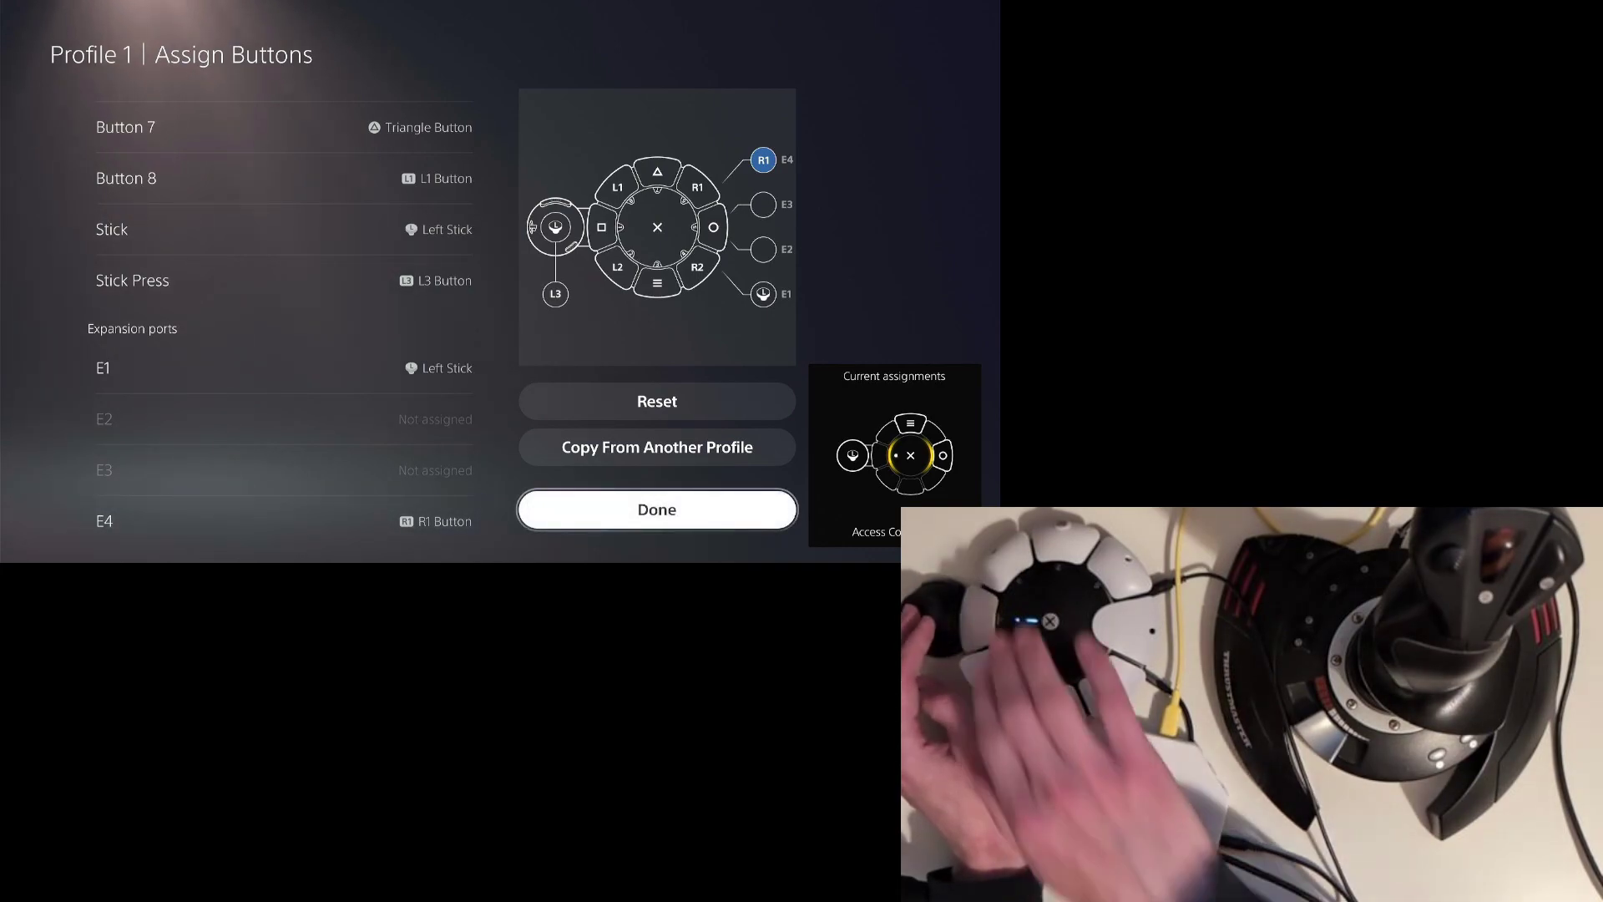
pyautogui.press('Return')
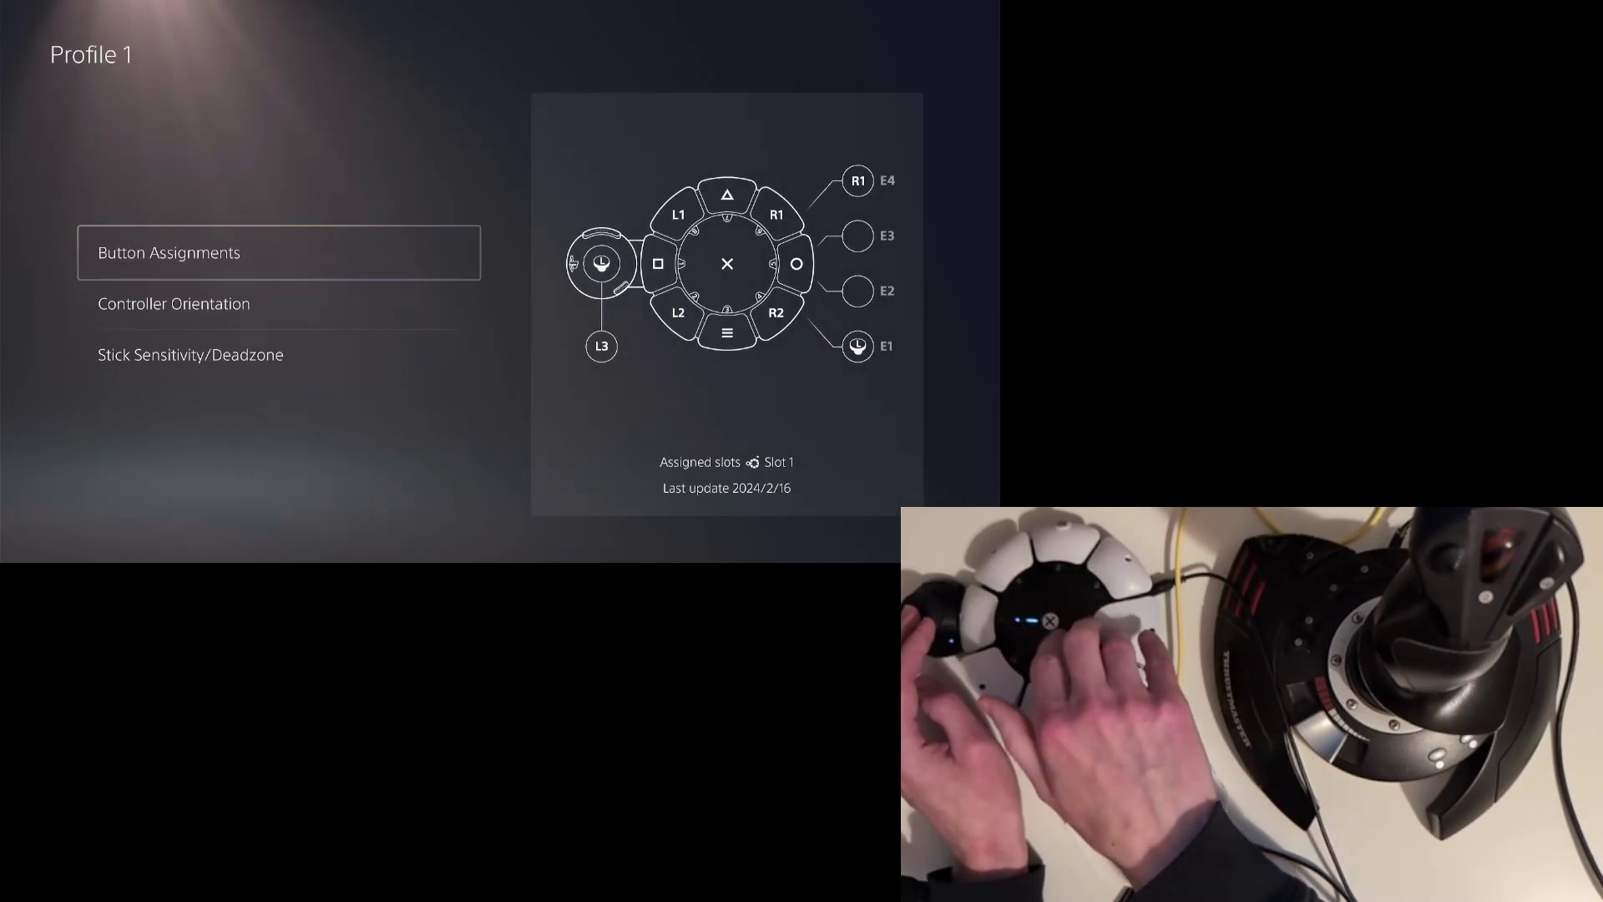
# Step: Back out of the profile settings and resume God of War Ragnarök
pyautogui.press('Escape')
pyautogui.press('Escape')
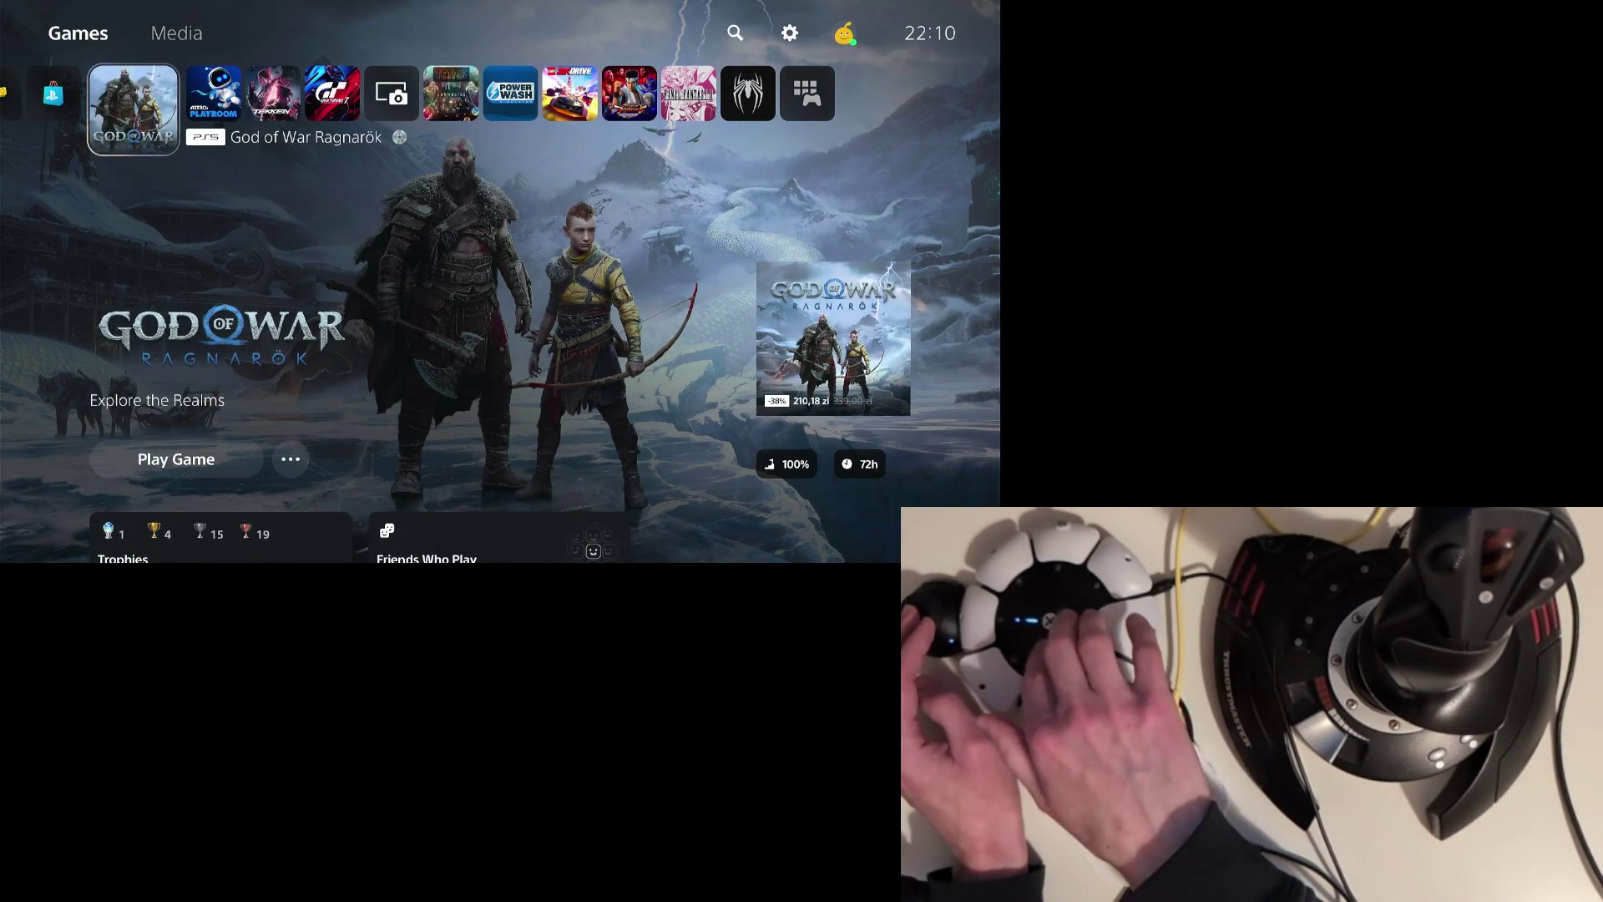
pyautogui.press('Return')
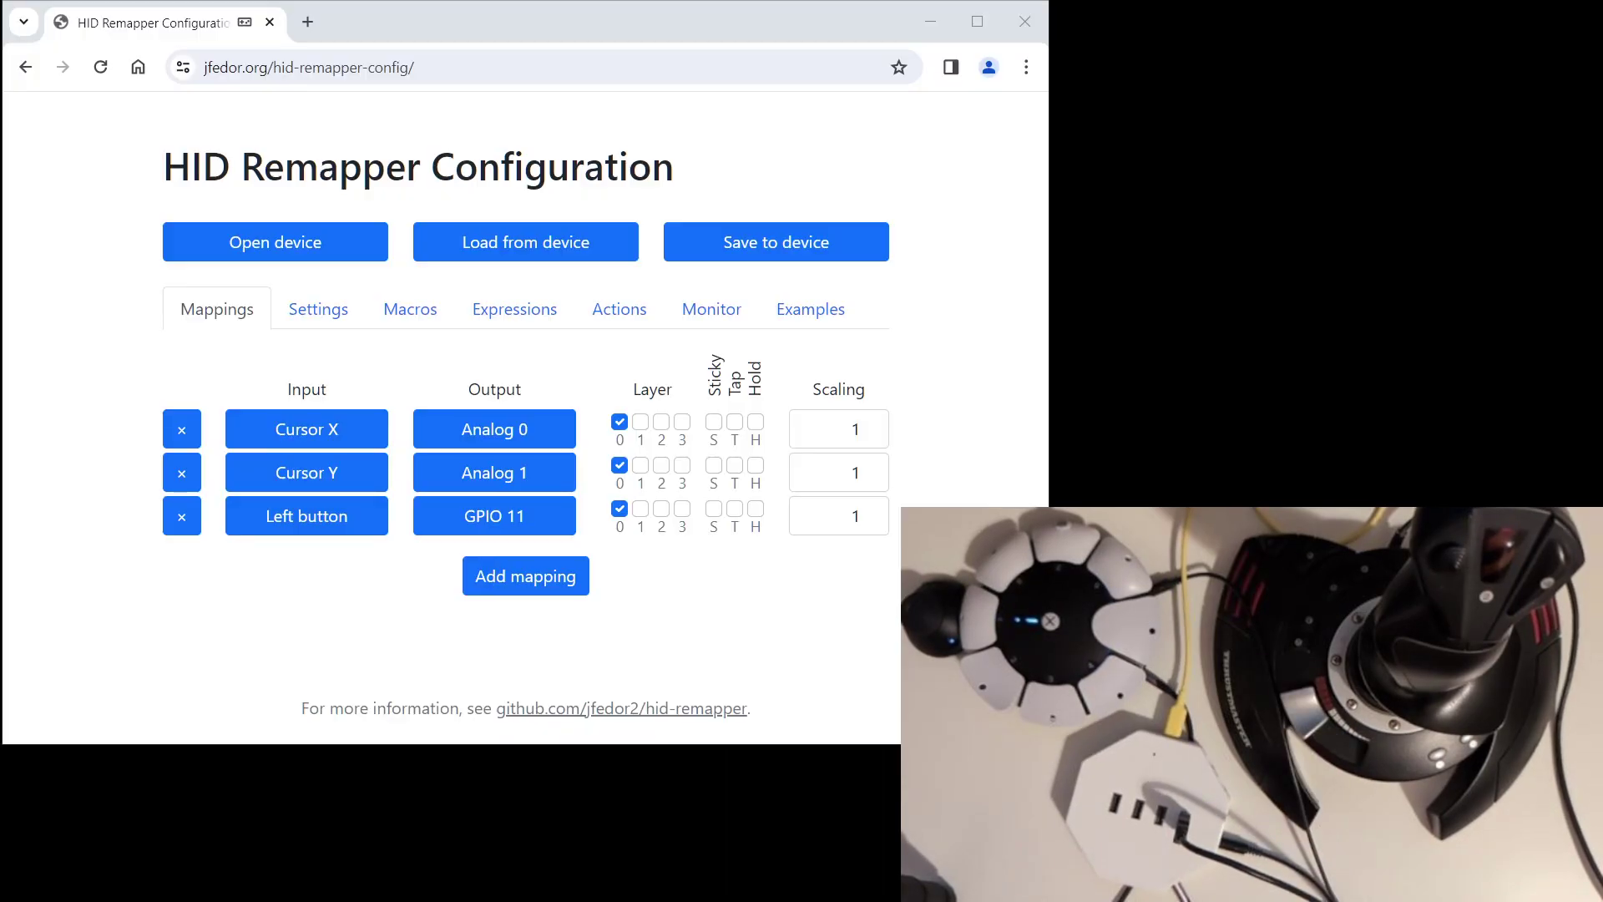
# Step: Show the usage monitor again and scroll through all nine usage codes
pyautogui.click(715, 331)
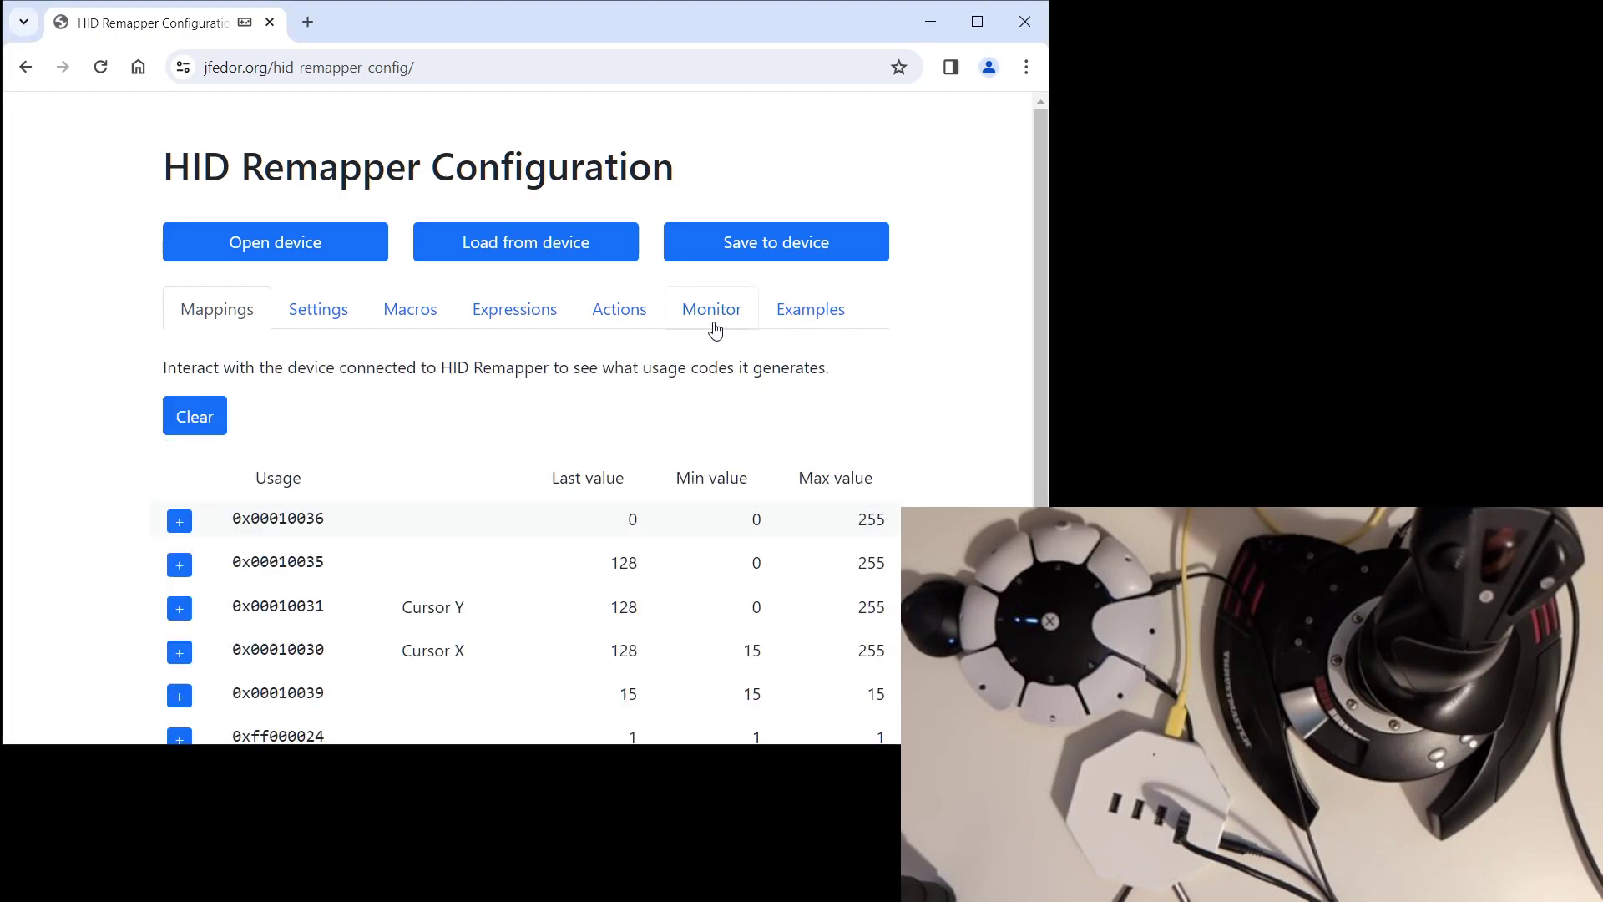
pyautogui.scroll(-2, 716, 330)
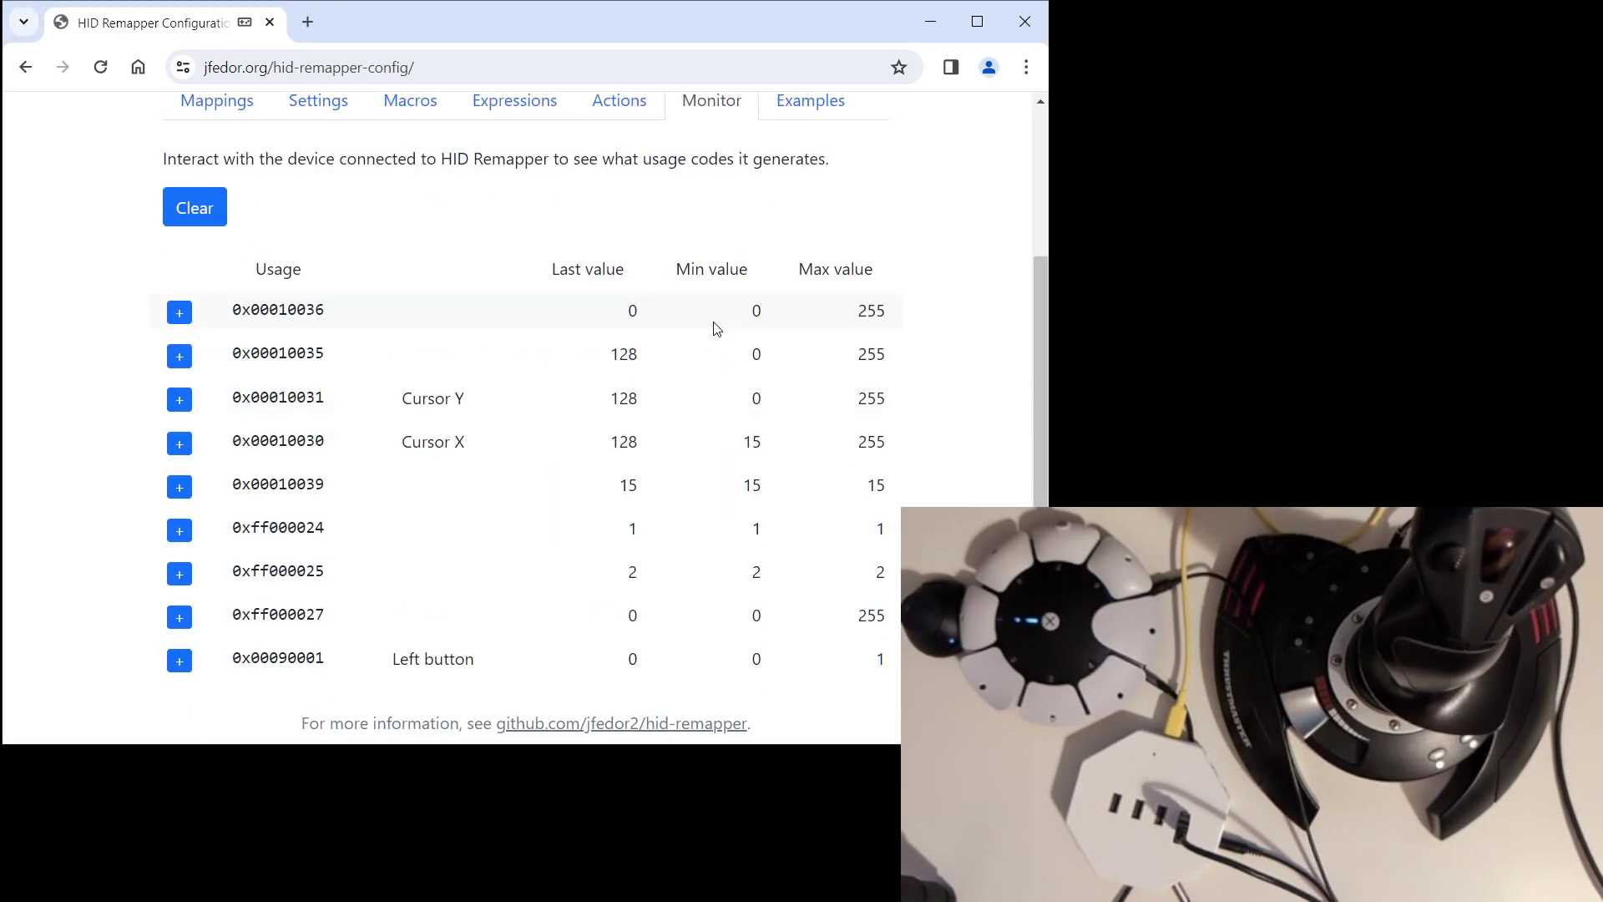